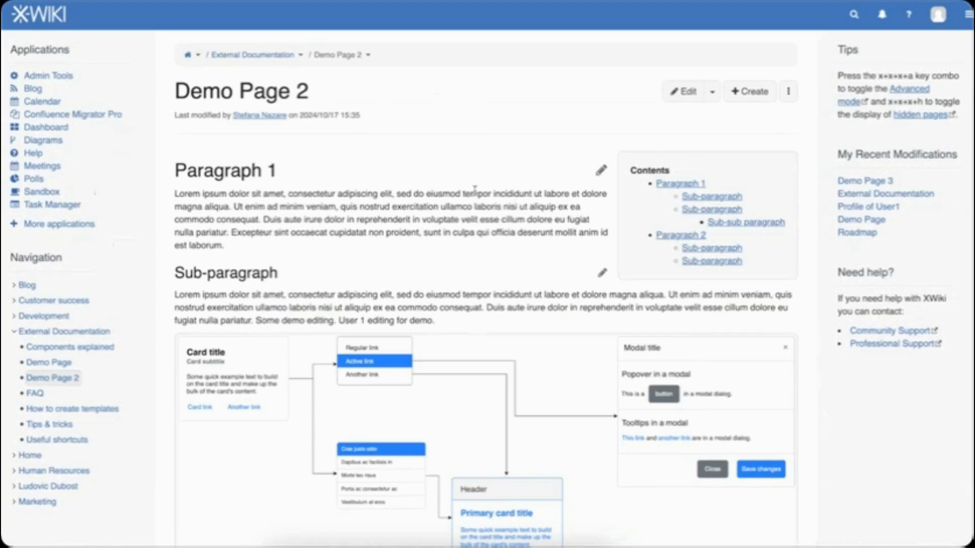
Compare version 3.2 with version 5.1 in the history of Demo Page 2
scroll(474, 189, "down", 8)
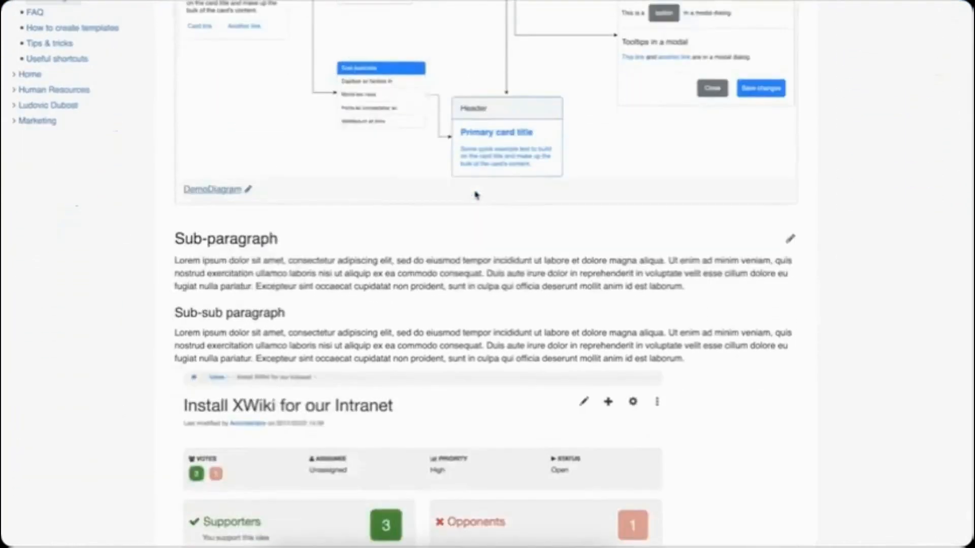
scroll(476, 194, "down", 10)
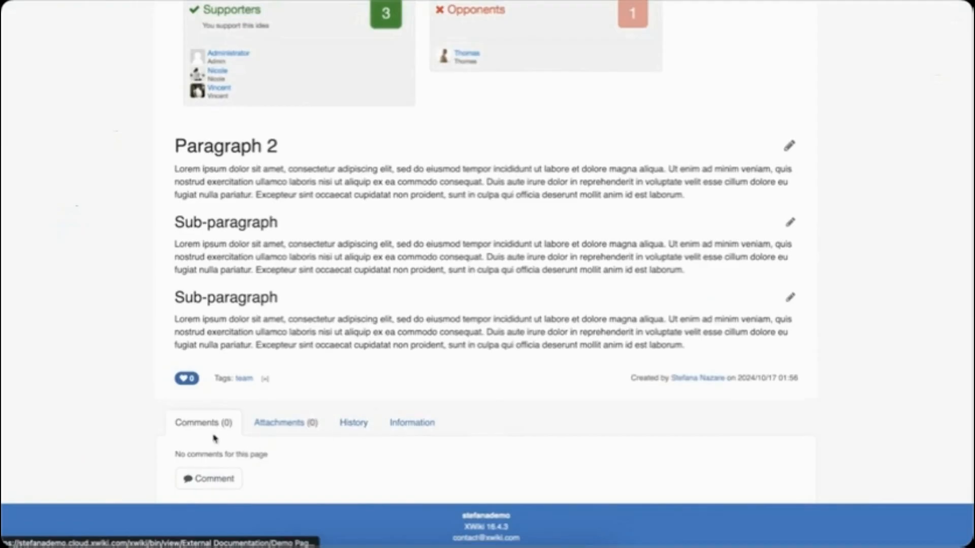
left_click(370, 424)
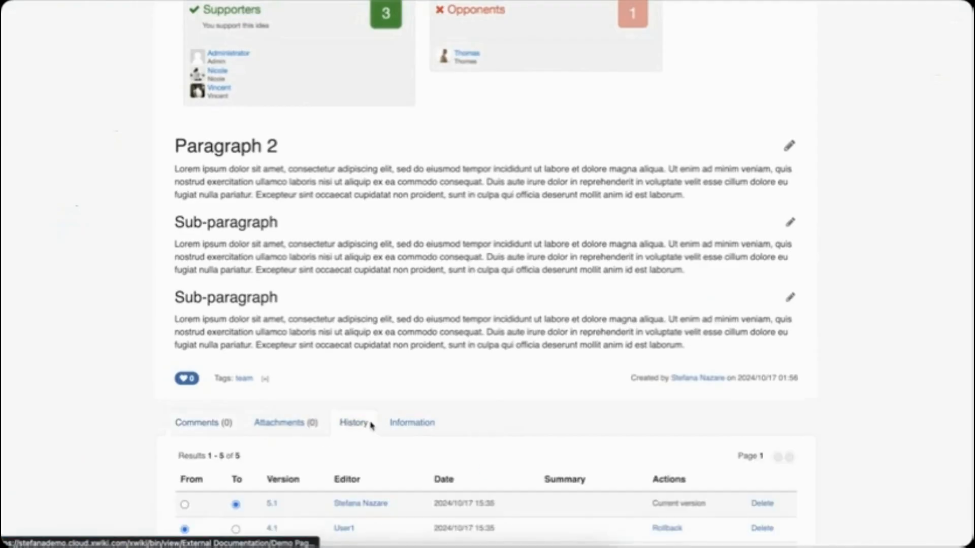
scroll(371, 424, "down", 4)
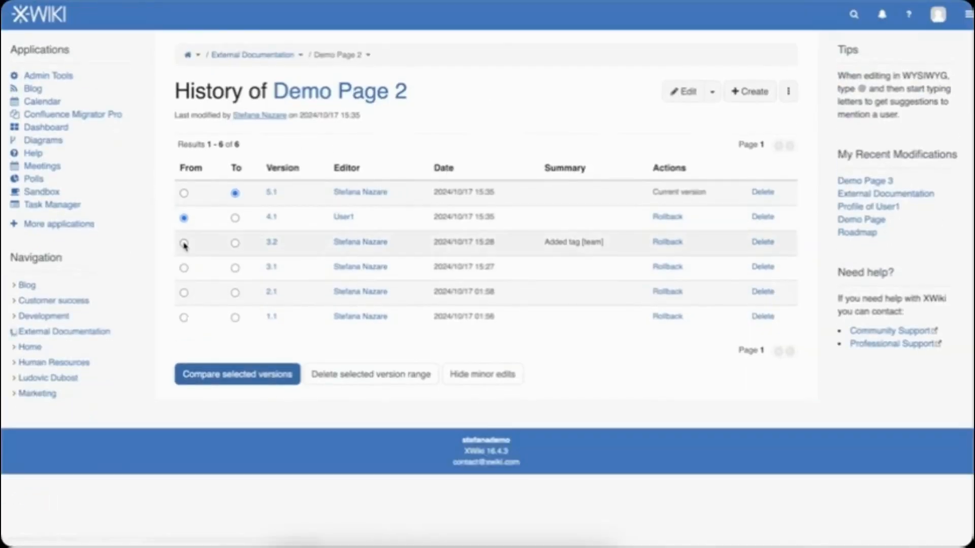
left_click(184, 243)
left_click(214, 378)
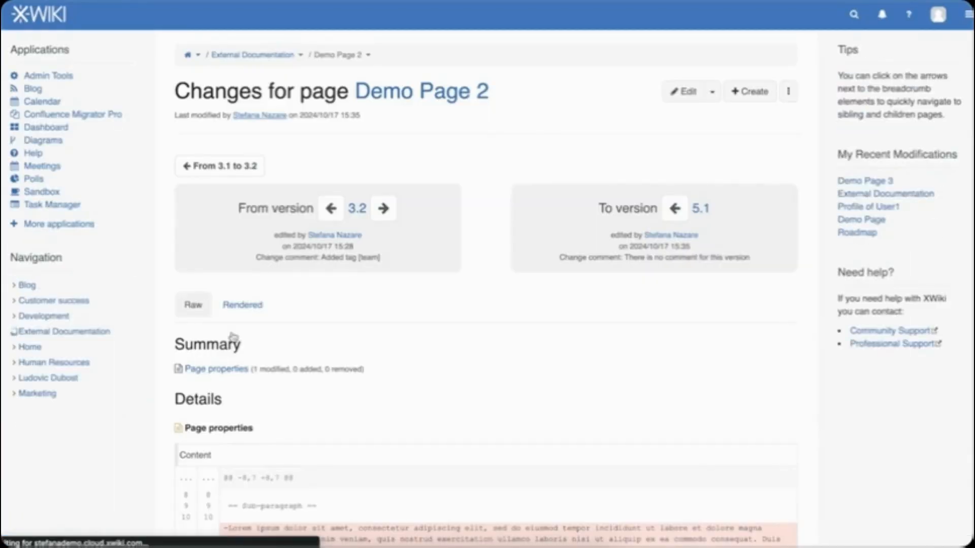
Examine the version differences in rendered form with the surrounding page context shown
scroll(241, 306, "down", 3)
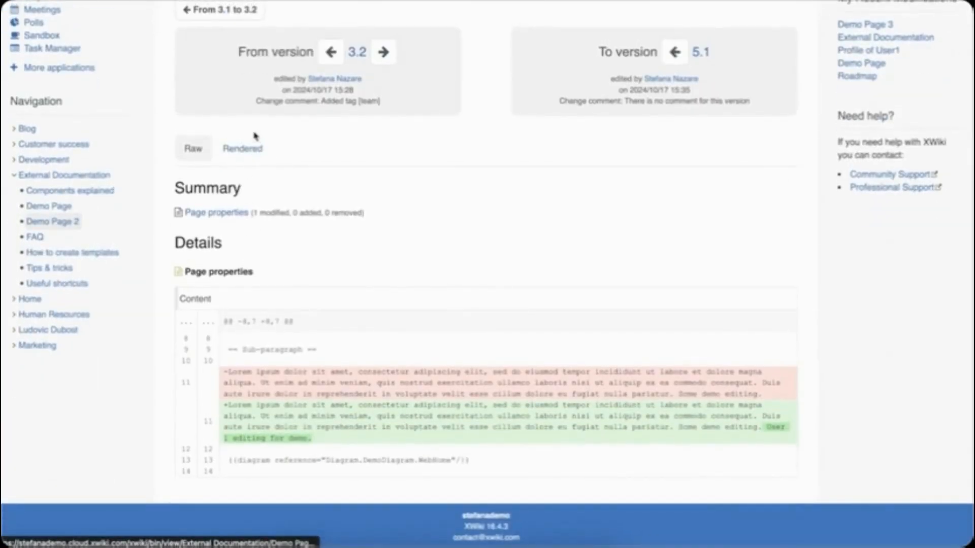
left_click(249, 152)
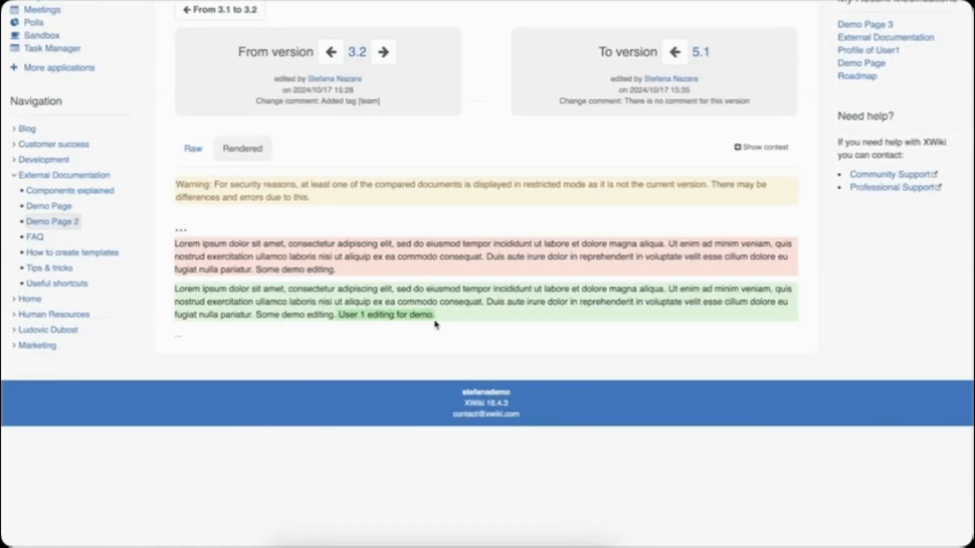
scroll(435, 325, "up", 1)
left_click(757, 193)
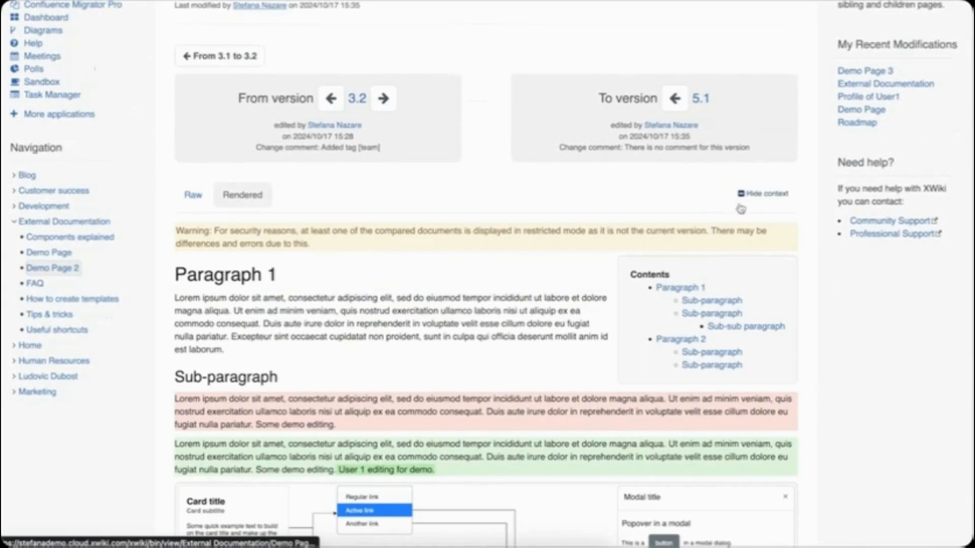
scroll(740, 208, "down", 5)
scroll(629, 318, "up", 4)
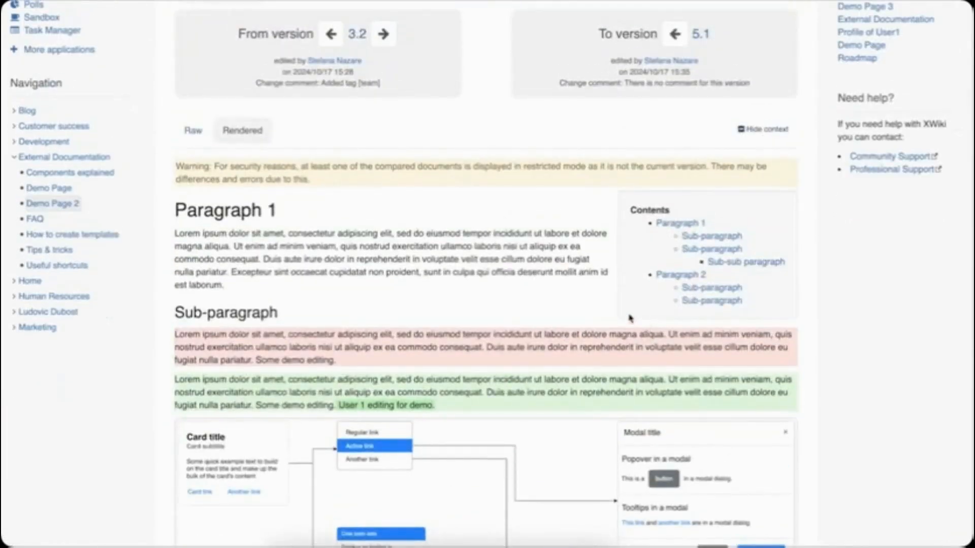
scroll(589, 200, "up", 4)
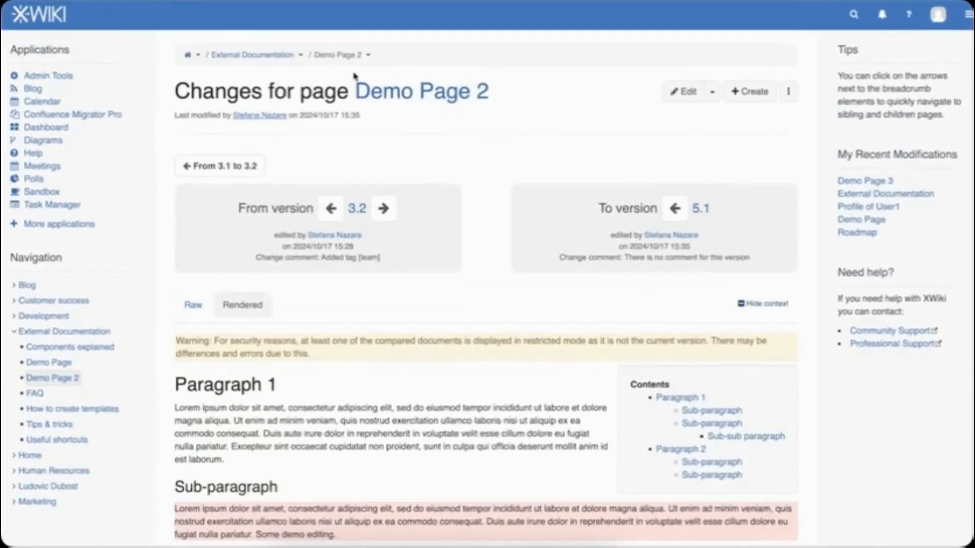
Return to Demo Page 2, open it for editing and append "I edit here" to the Sub-sub paragraph text
left_click(347, 56)
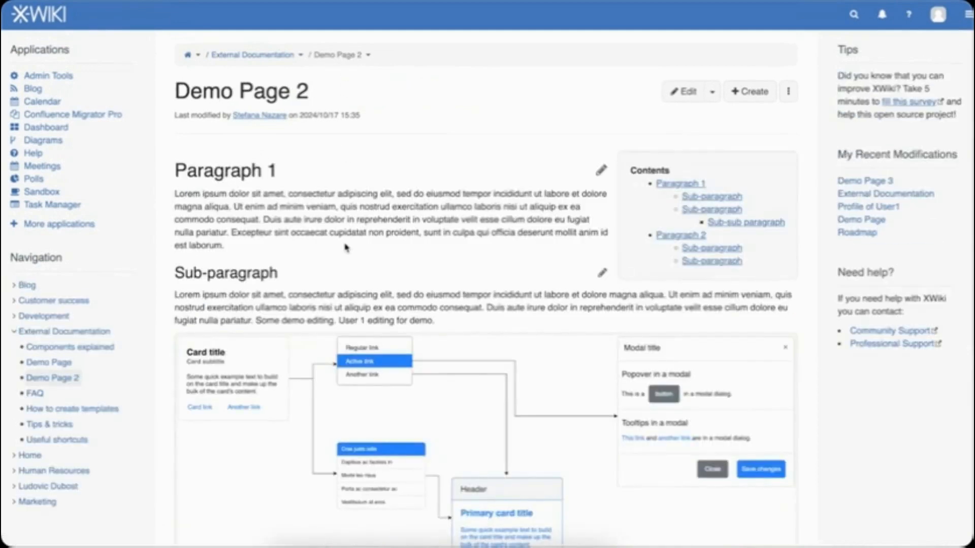
scroll(345, 247, "down", 3)
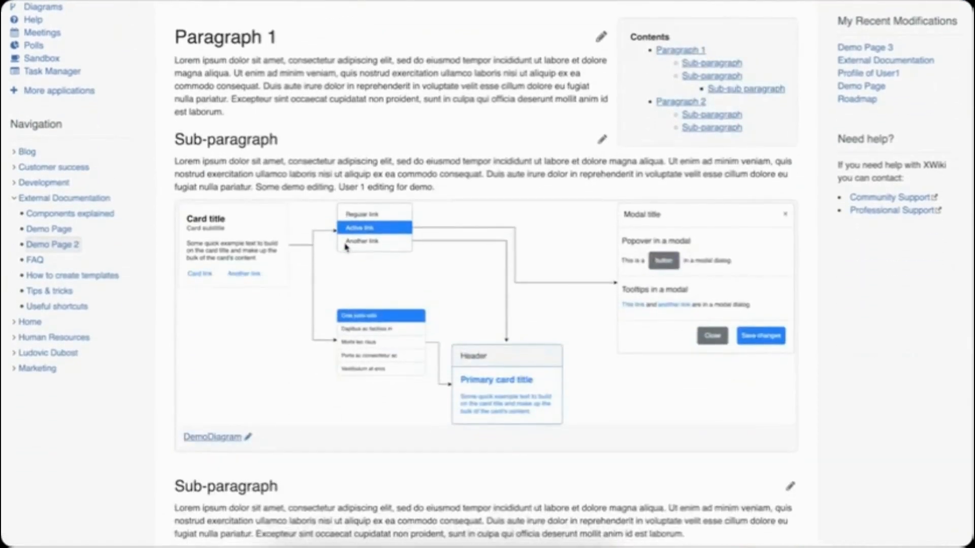
scroll(346, 248, "up", 3)
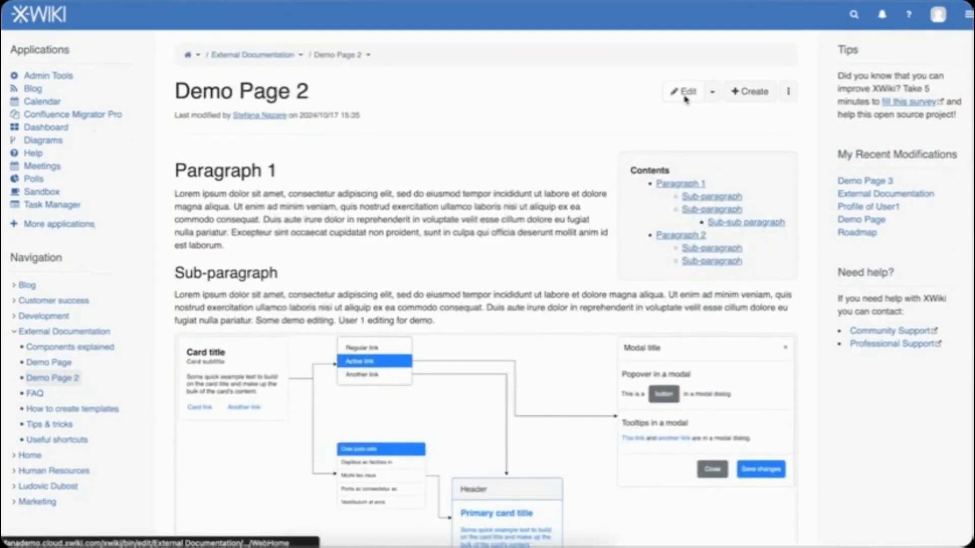
left_click(684, 93)
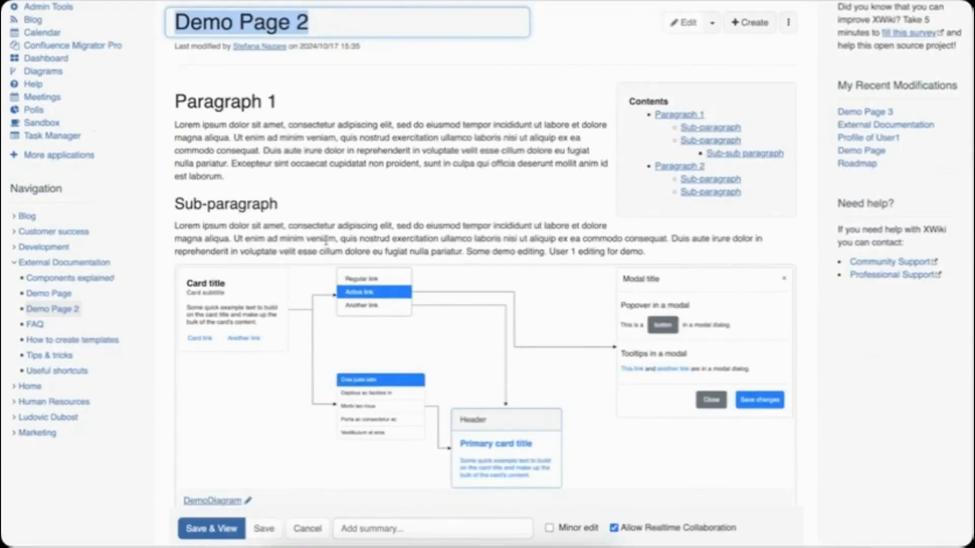
scroll(344, 341, "down", 5)
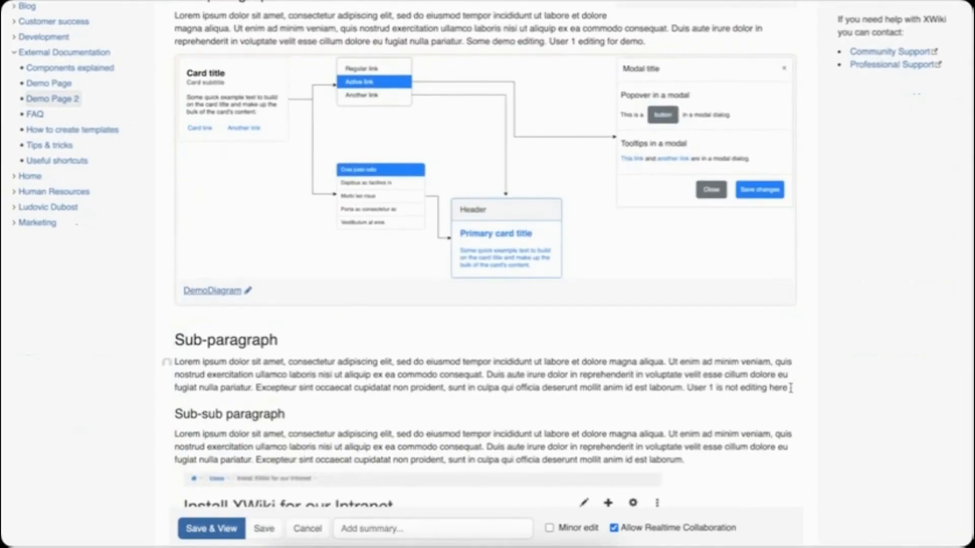
left_click_drag(790, 388, 696, 388)
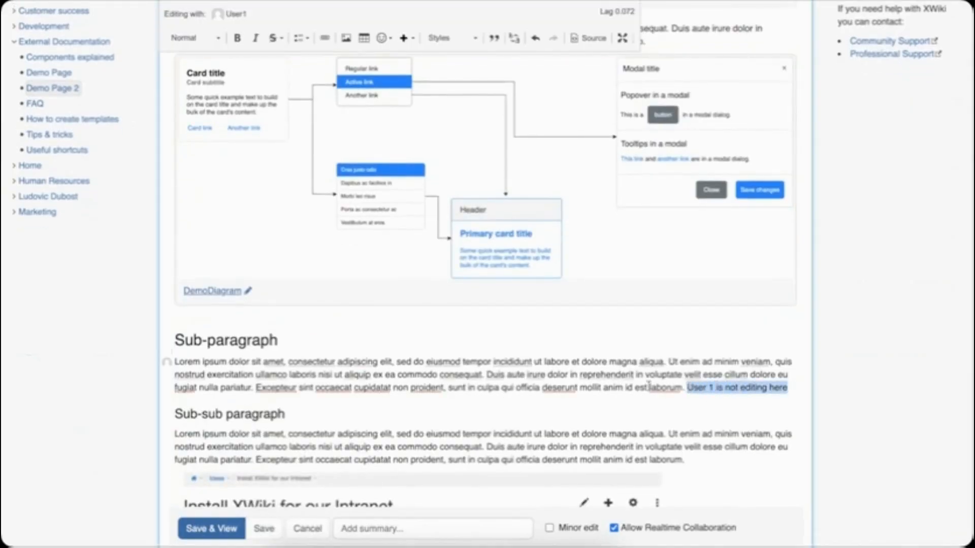
left_click(649, 387)
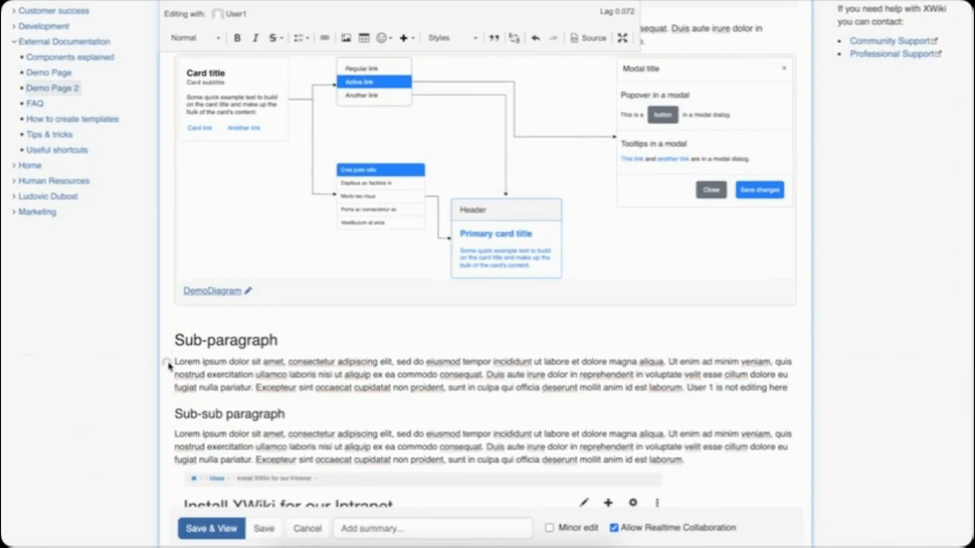
scroll(268, 406, "down", 2)
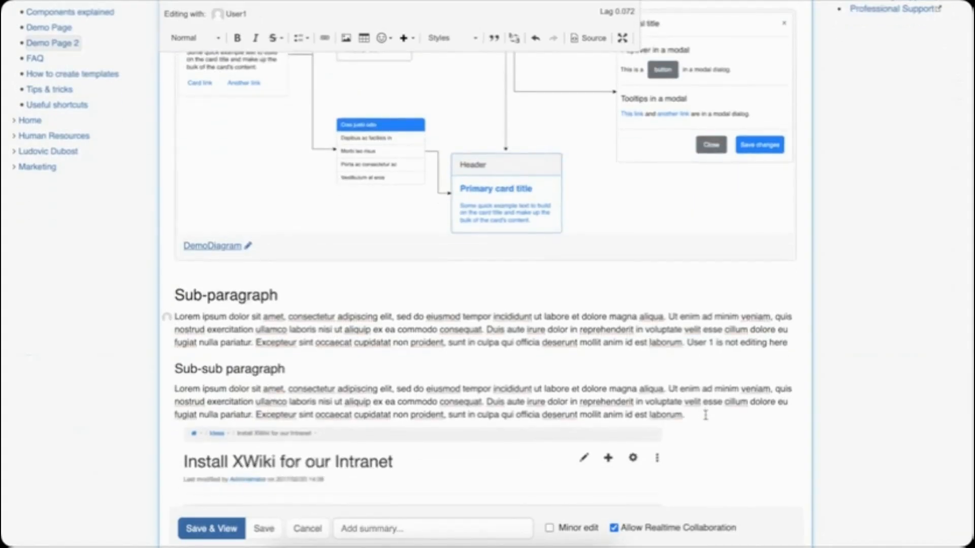
left_click(706, 416)
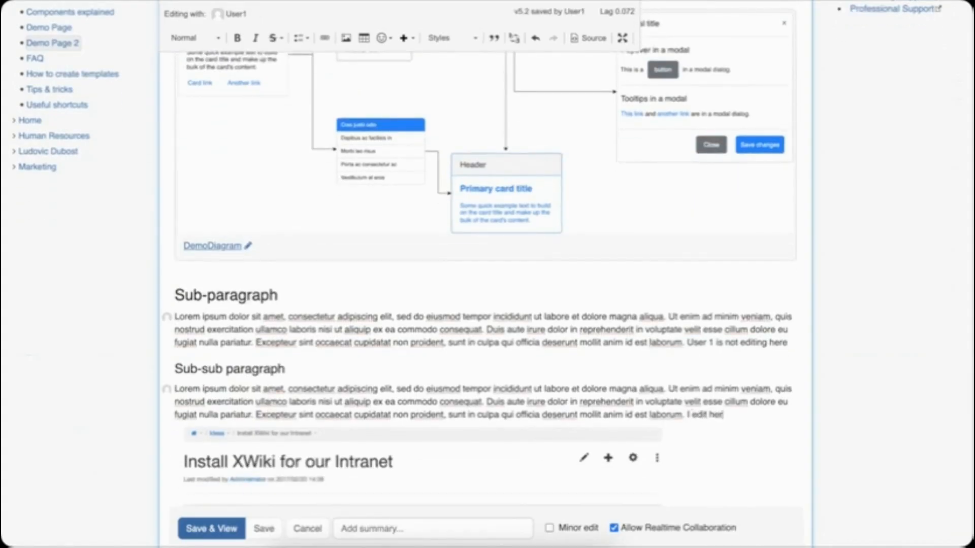
Examine the standard and advanced settings of the ideas.png image and the gallery of replacement images, leaving the image as is
scroll(506, 259, "down", 5)
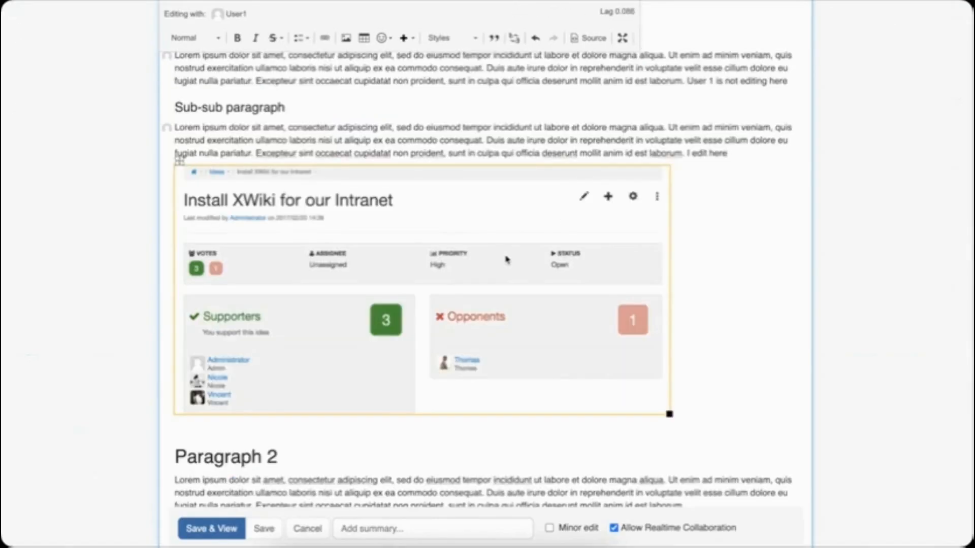
double_click(507, 259)
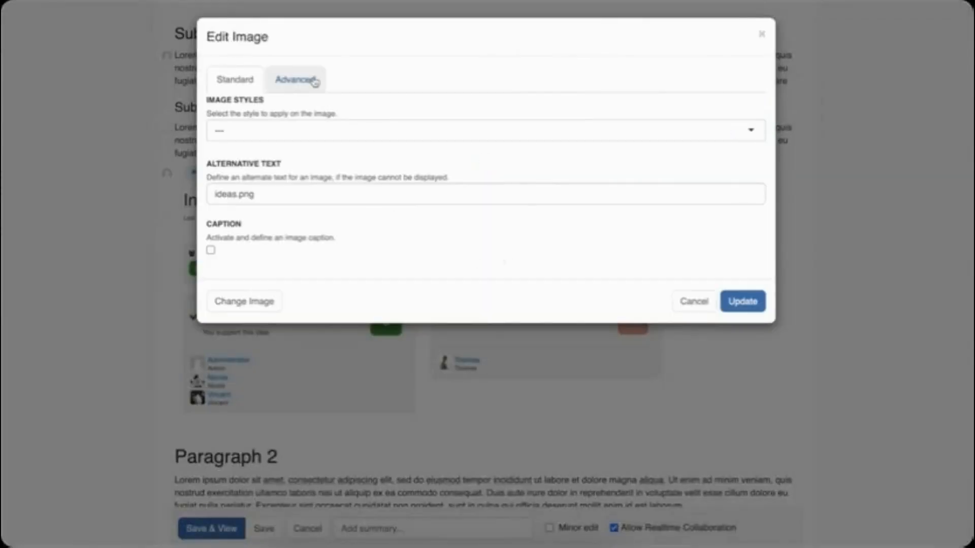
left_click(314, 81)
left_click(235, 81)
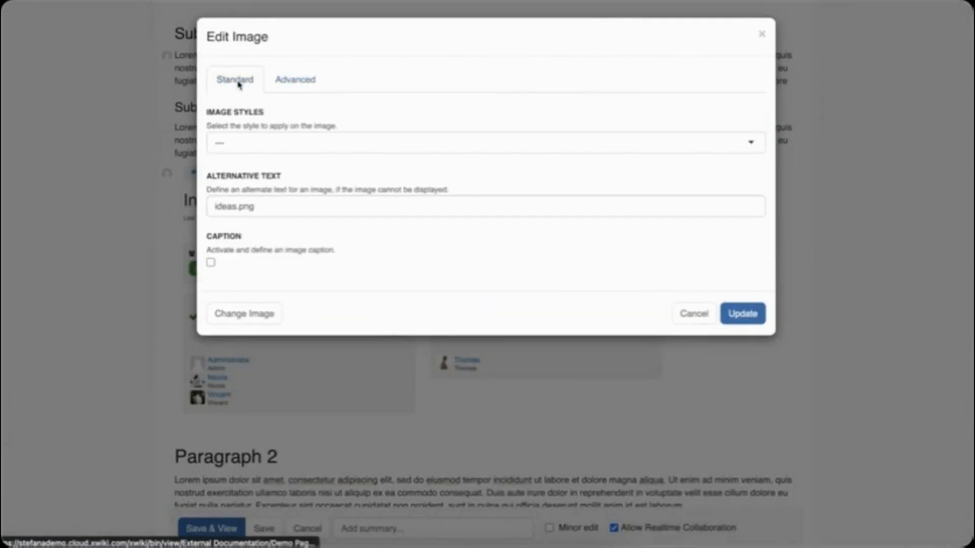
left_click(245, 312)
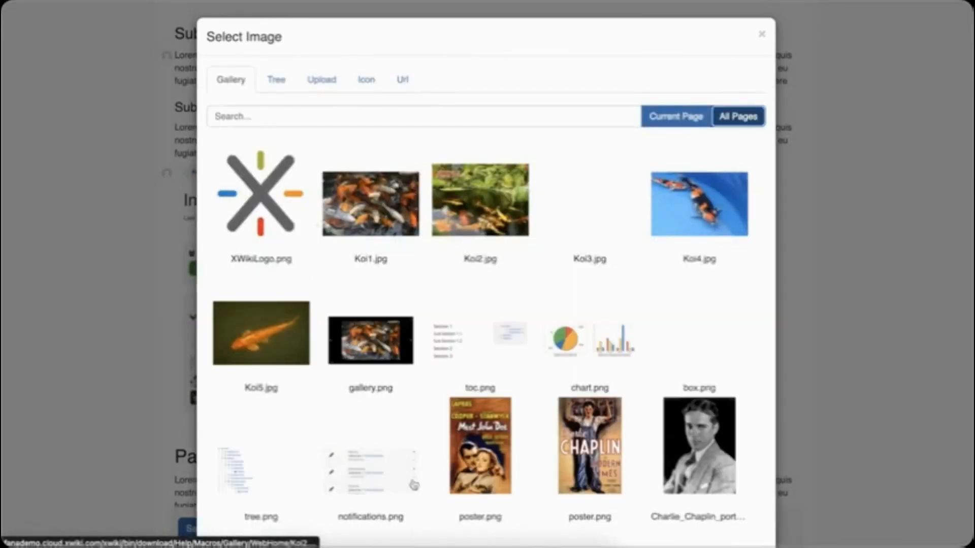
scroll(460, 434, "down", 4)
scroll(459, 434, "up", 4)
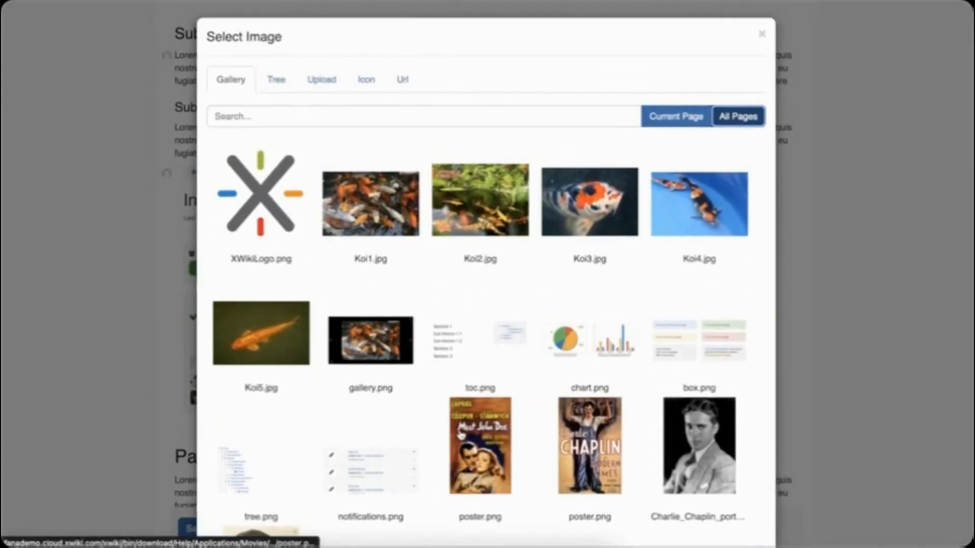
left_click(762, 34)
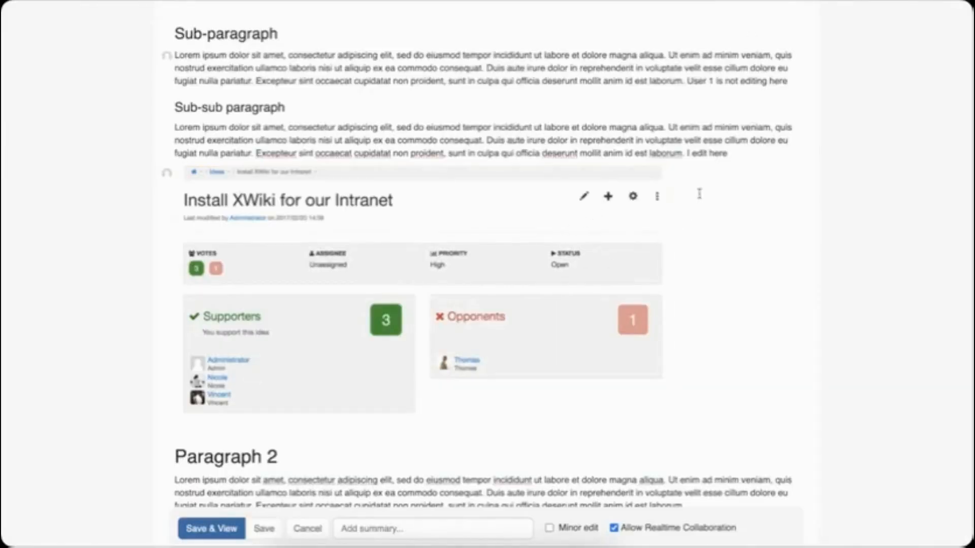
Save the edited page and open the list of pages that share its "team" tag
left_click(230, 530)
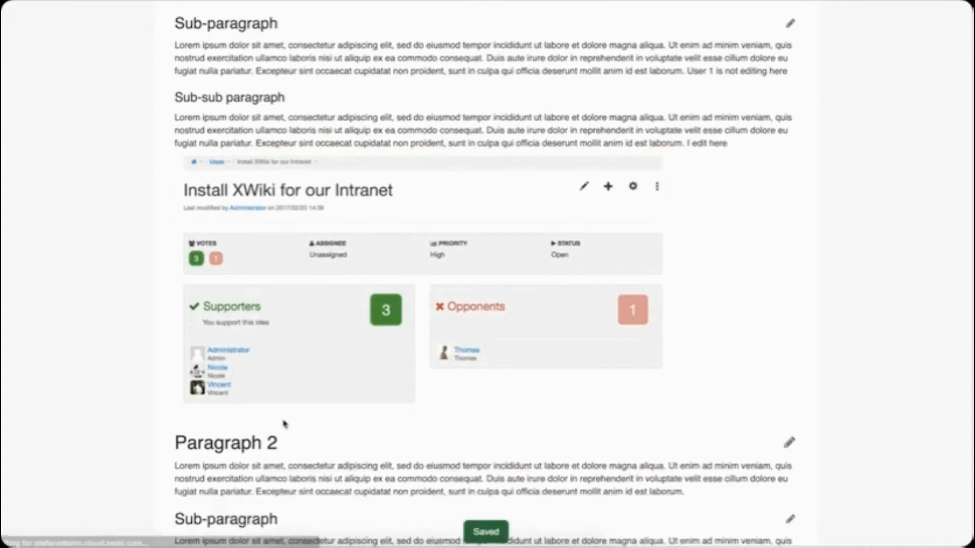
scroll(284, 424, "down", 6)
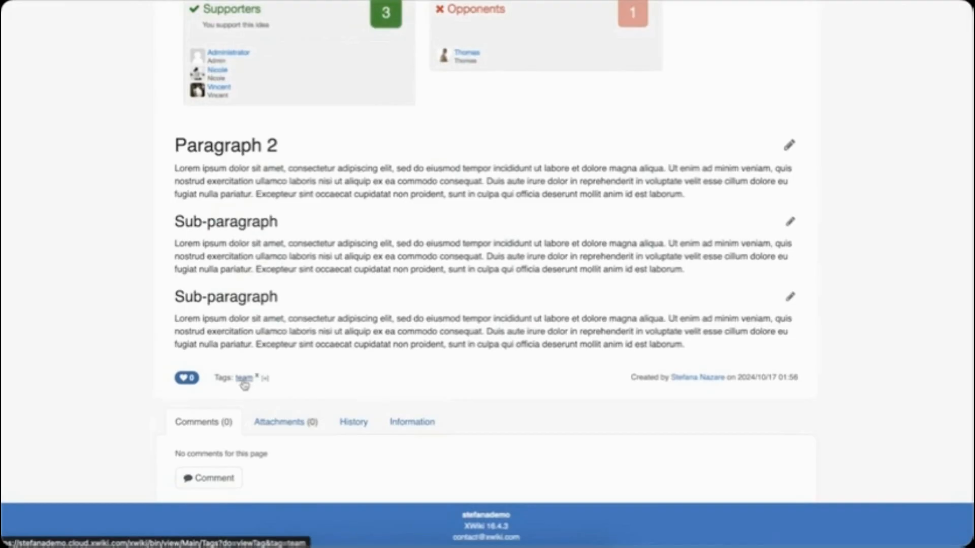
left_click(244, 379)
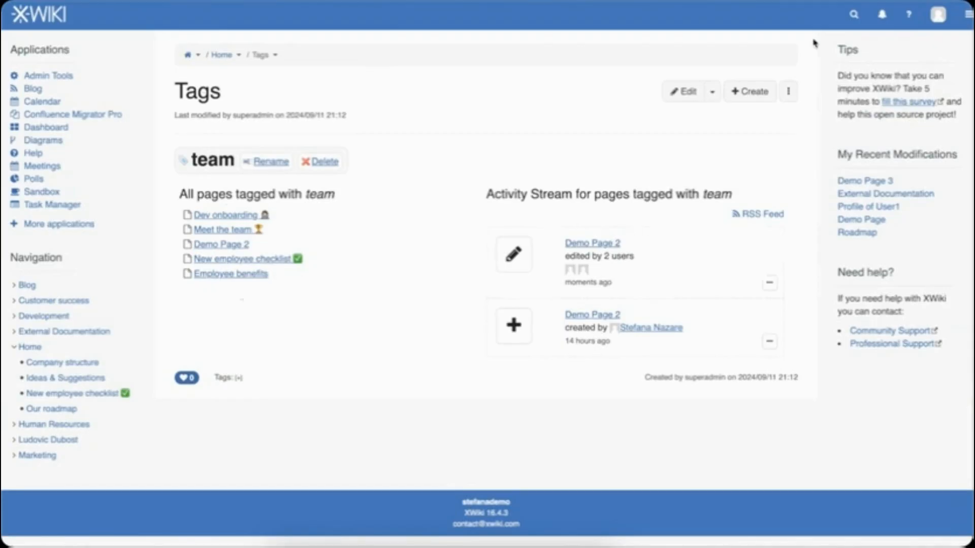
Search the wiki for "team" and look through the full results page
left_click(854, 15)
type("team")
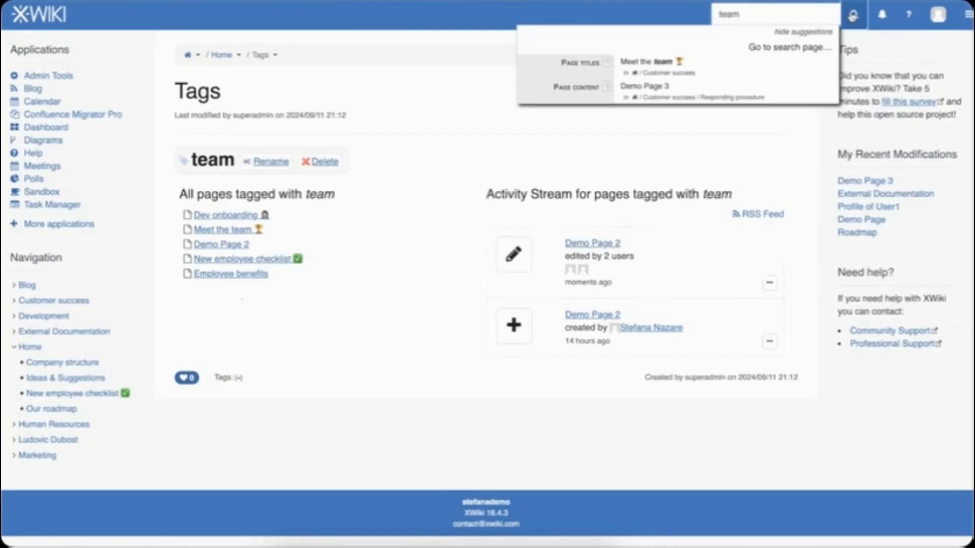
left_click(853, 14)
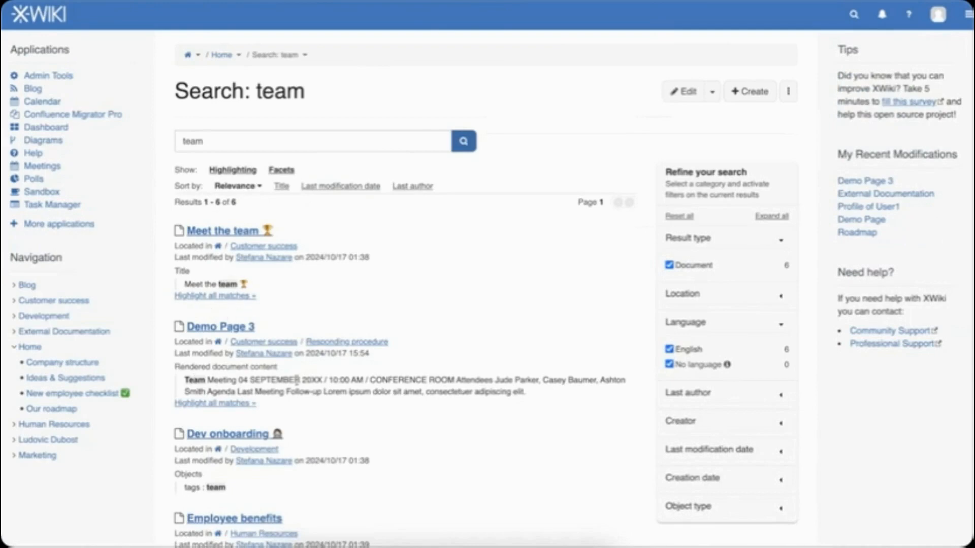
scroll(319, 390, "down", 3)
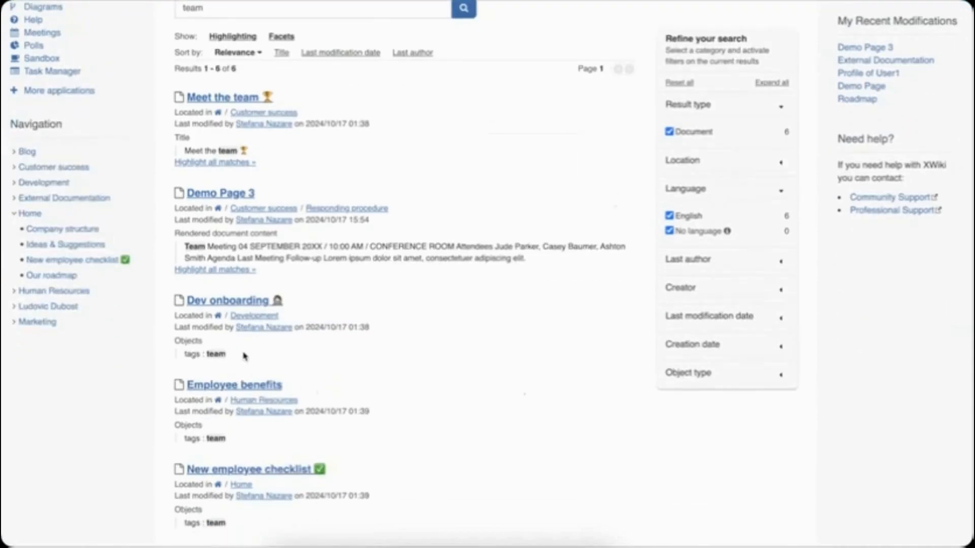
scroll(218, 350, "down", 3)
scroll(240, 421, "up", 6)
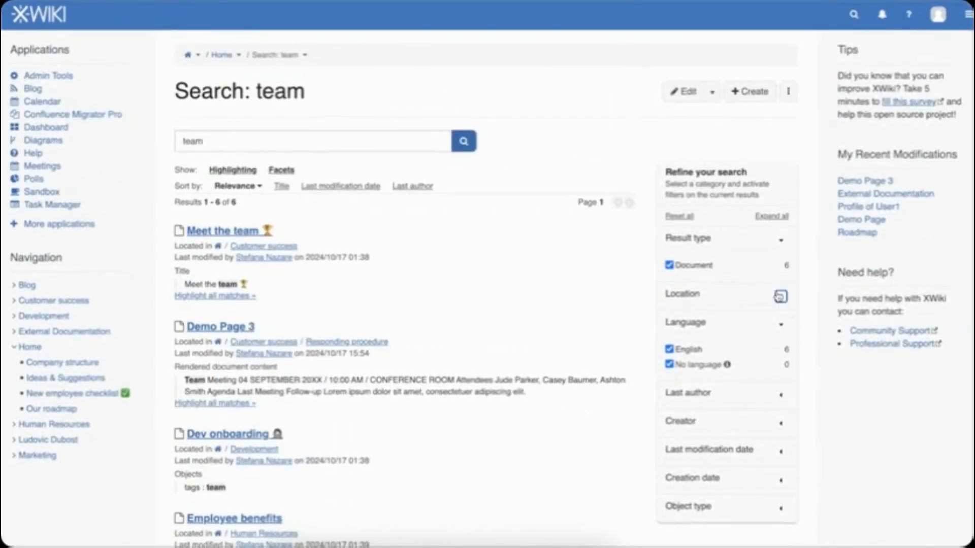
Filter the search results by location to Customer success and look over the remaining filter categories
left_click(781, 297)
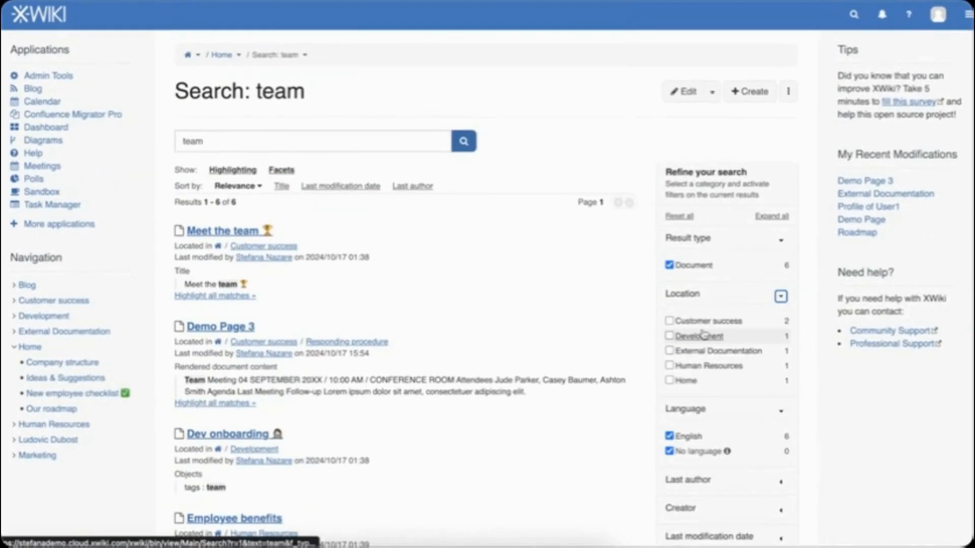
left_click(670, 322)
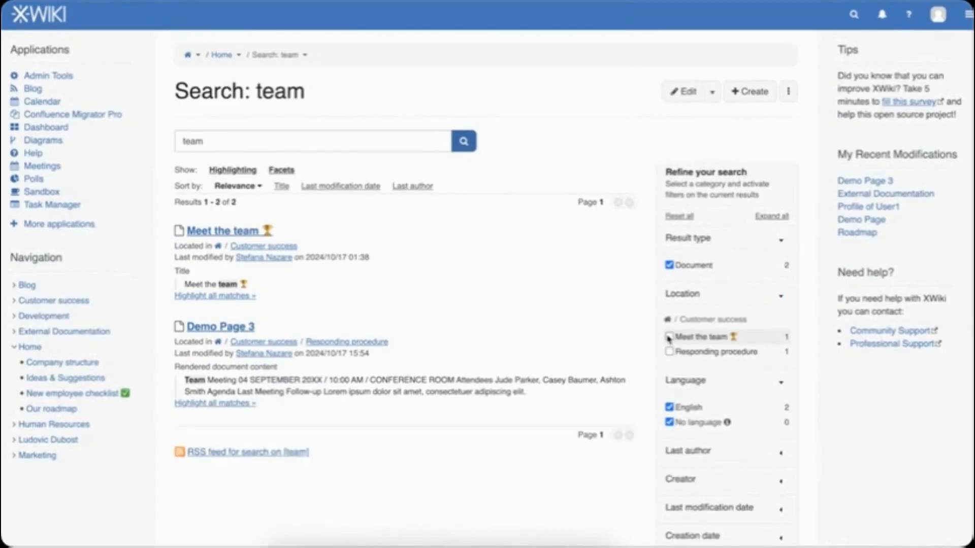
scroll(685, 390, "down", 2)
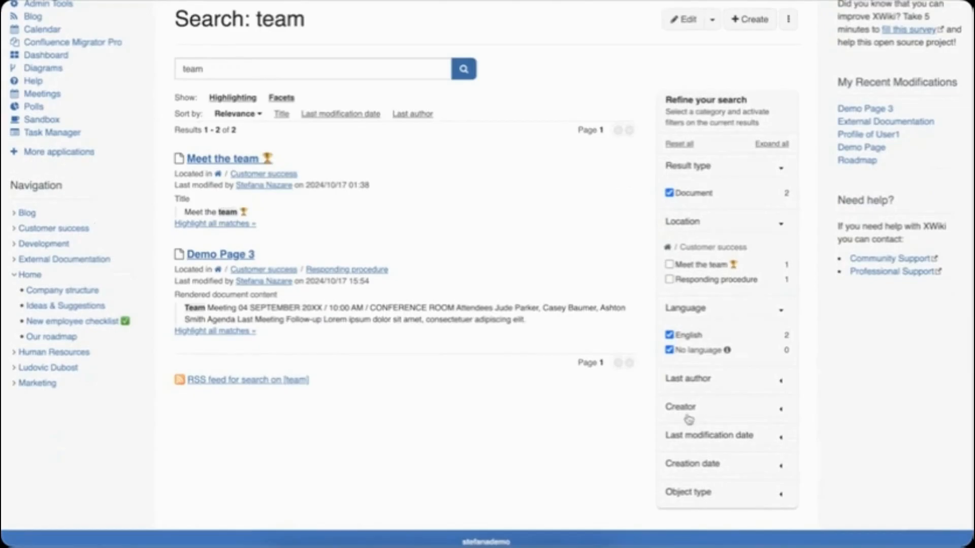
Open task #4, "add important information here", from the last sub-paragraph of Demo Page
scroll(716, 435, "up", 2)
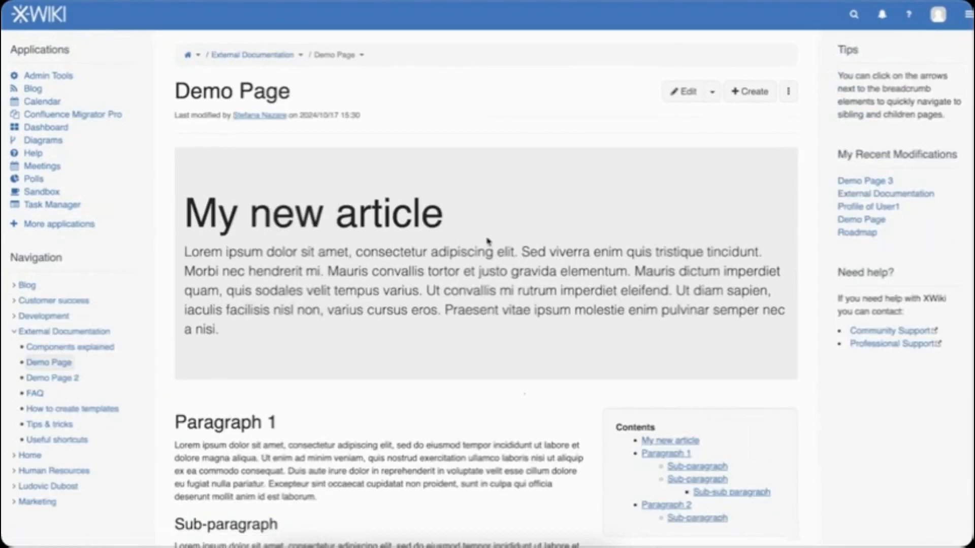
scroll(488, 241, "down", 10)
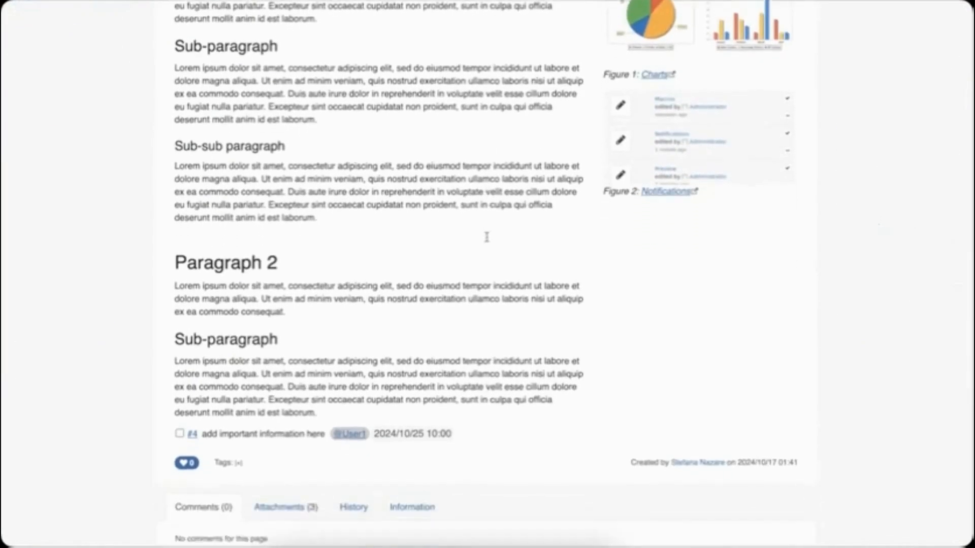
scroll(487, 237, "down", 2)
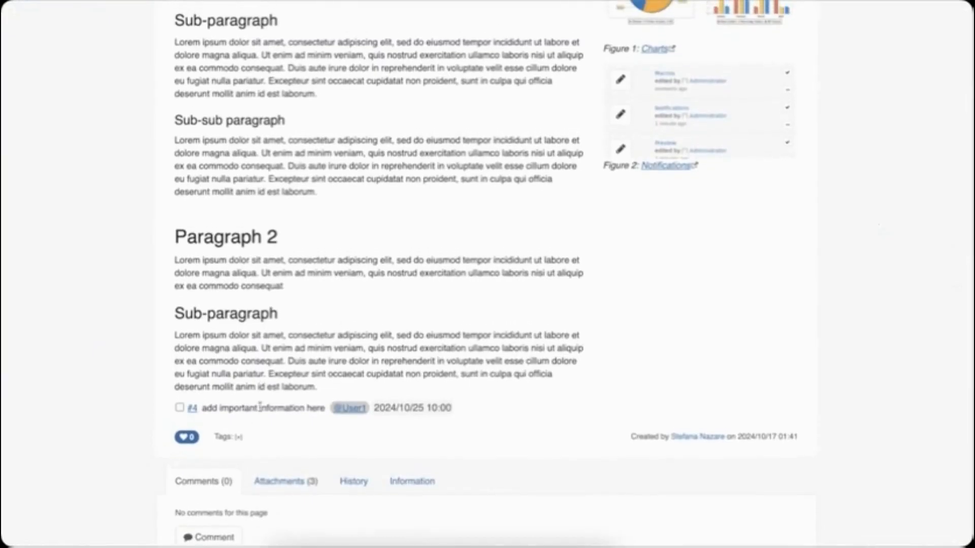
left_click(192, 408)
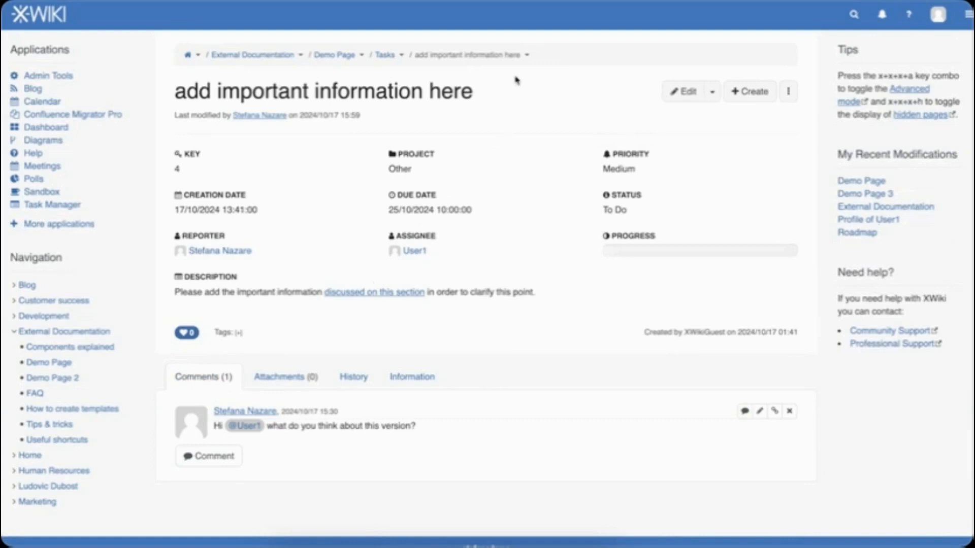
Open the "add important information here" task for editing and set its priority to High
left_click(682, 94)
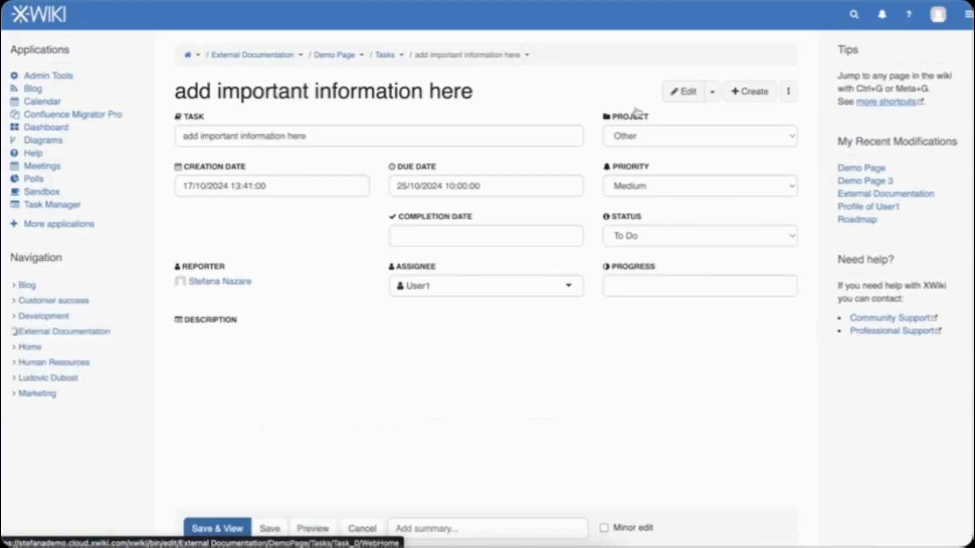
left_click(644, 138)
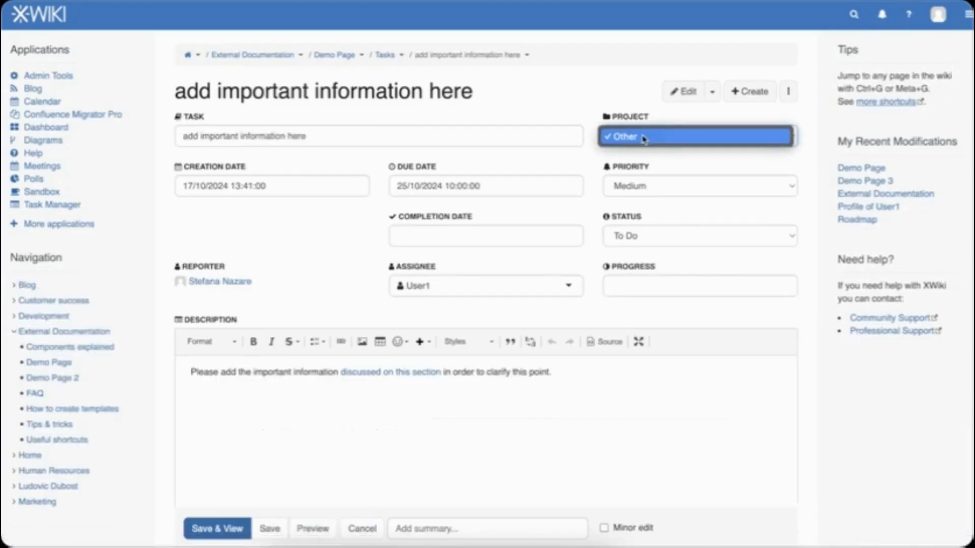
left_click(656, 189)
left_click(657, 187)
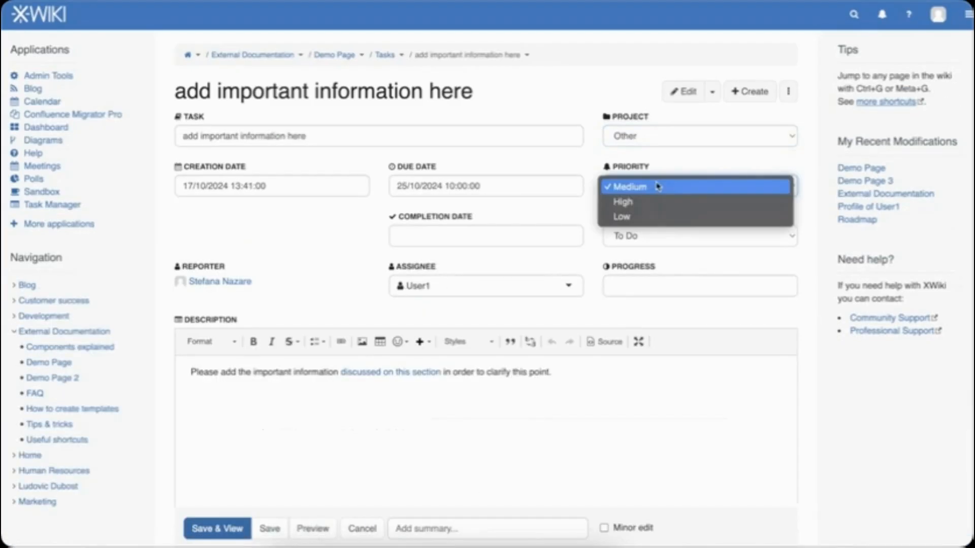
left_click(654, 206)
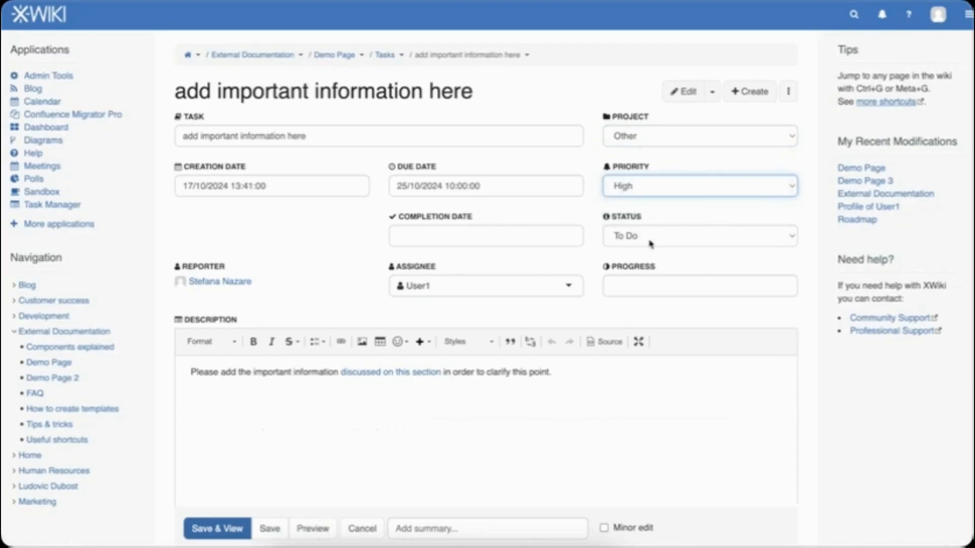
Set the task's status to In Progress, its progress to 30 and its completion date to 17/10/2024 16:59:41
left_click(647, 282)
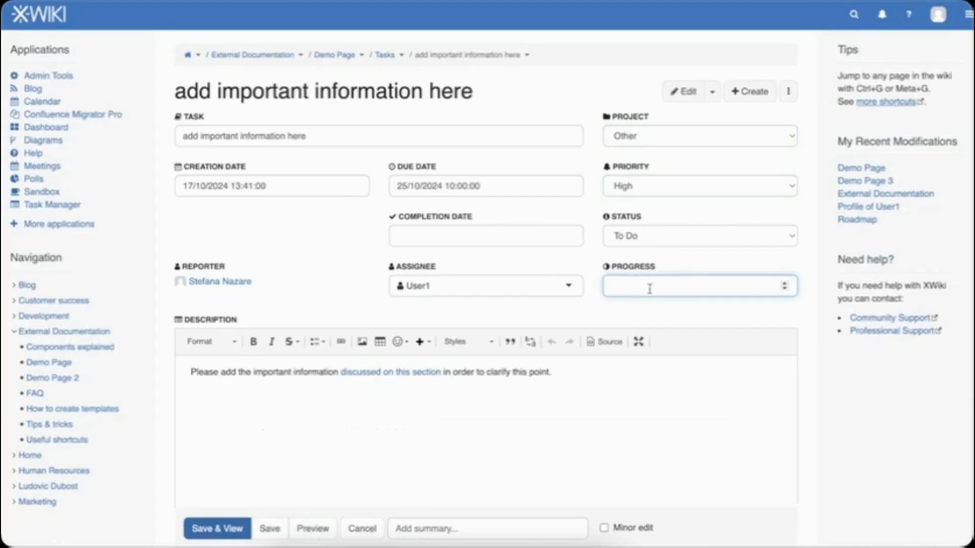
left_click(665, 317)
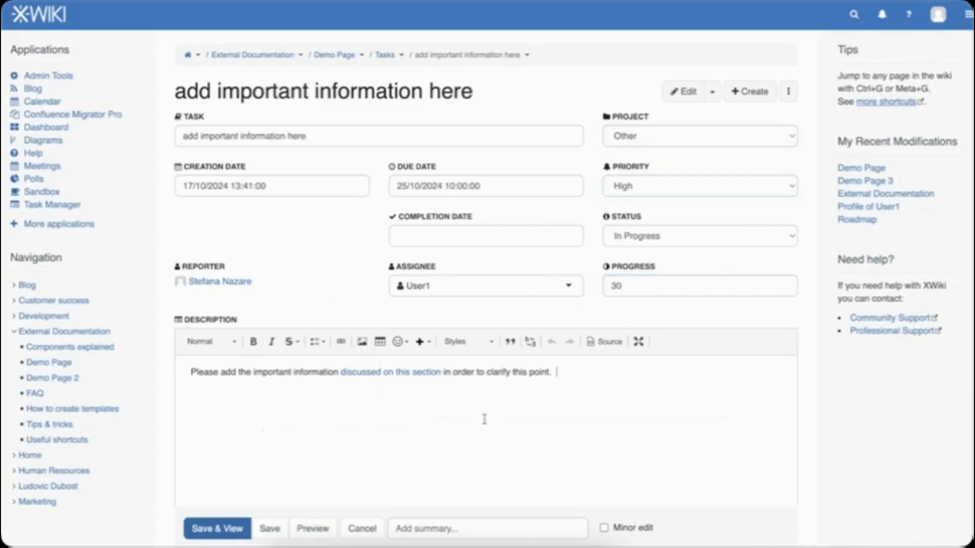
left_click(377, 395)
left_click(466, 234)
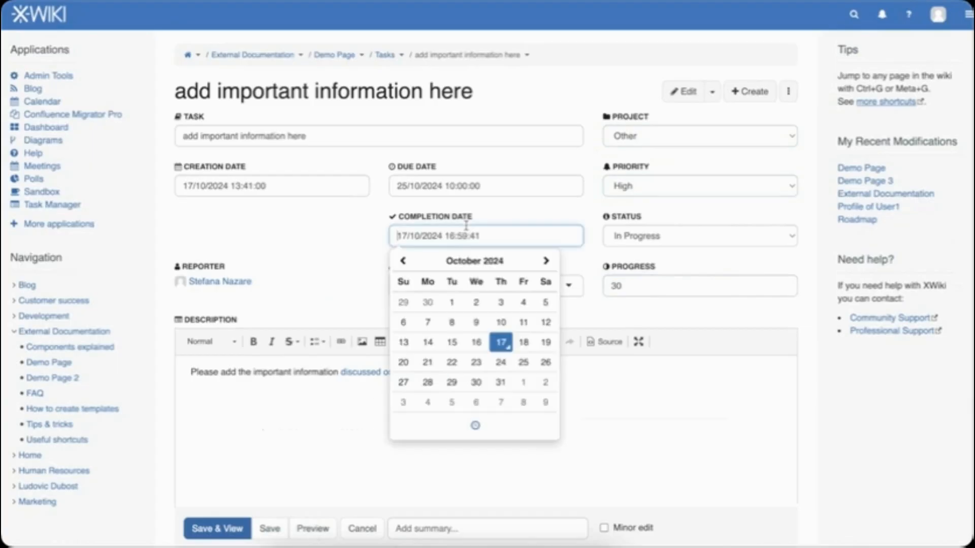
left_click(297, 440)
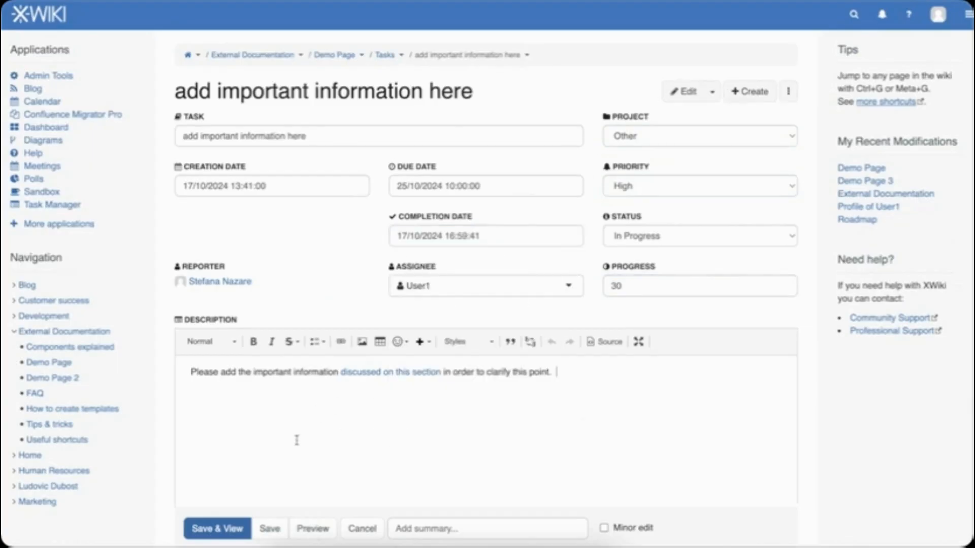
Check the settings of the "discussed on this section" link without changing them, and save the task
double_click(395, 372)
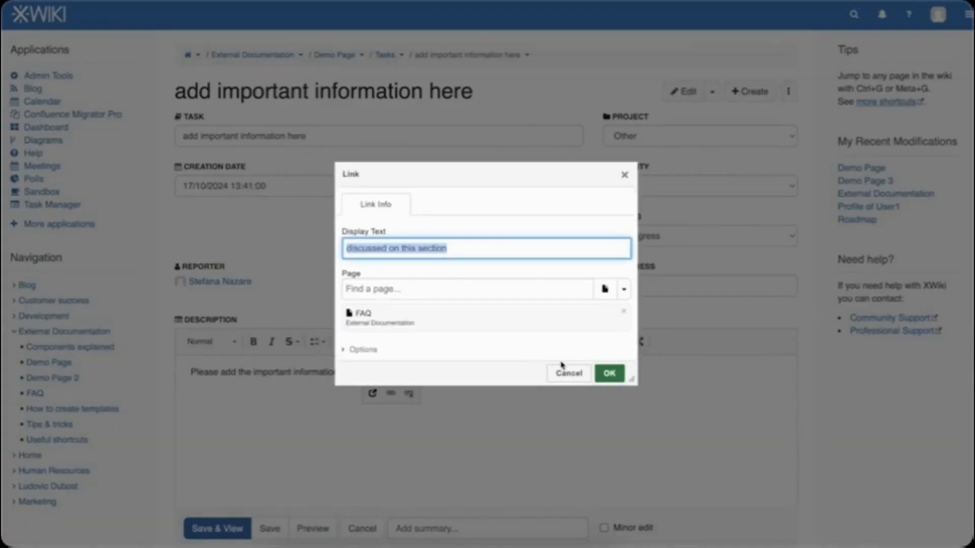
left_click(567, 374)
scroll(508, 432, "down", 3)
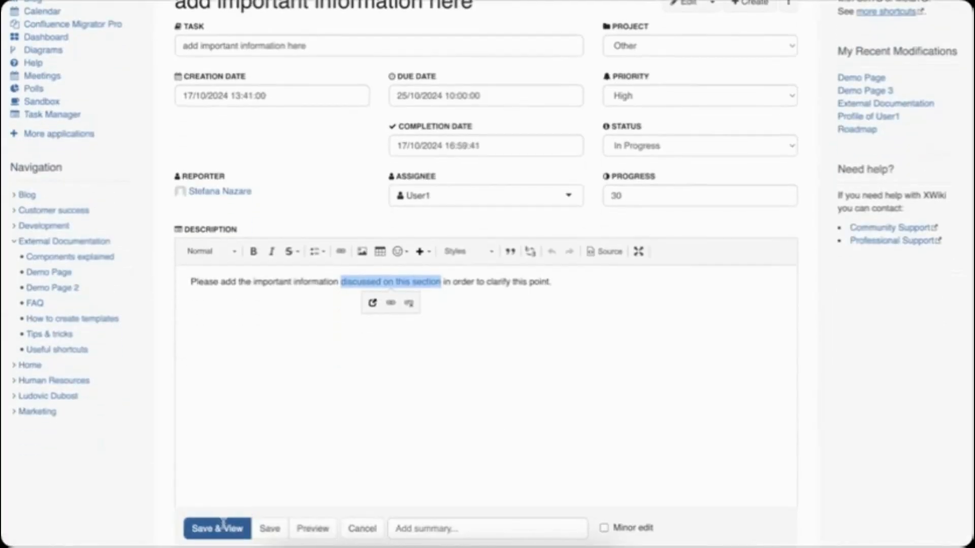
left_click(222, 530)
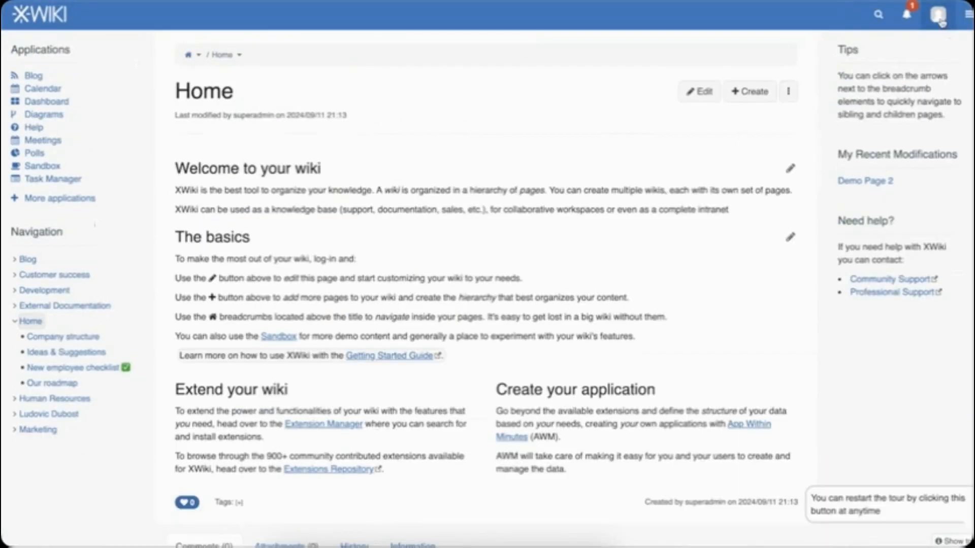
Expand the details of the mention notification and open the task page it refers to
left_click(939, 17)
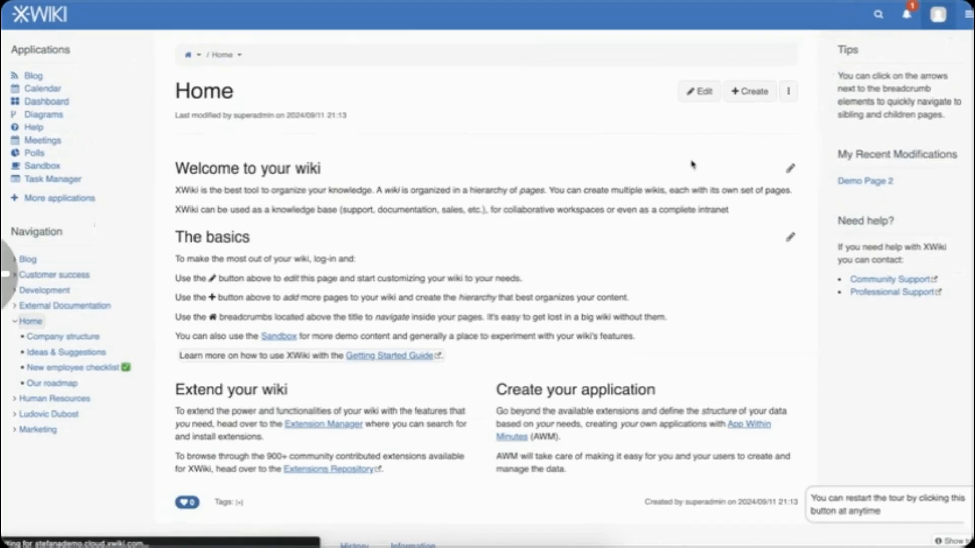
left_click(905, 27)
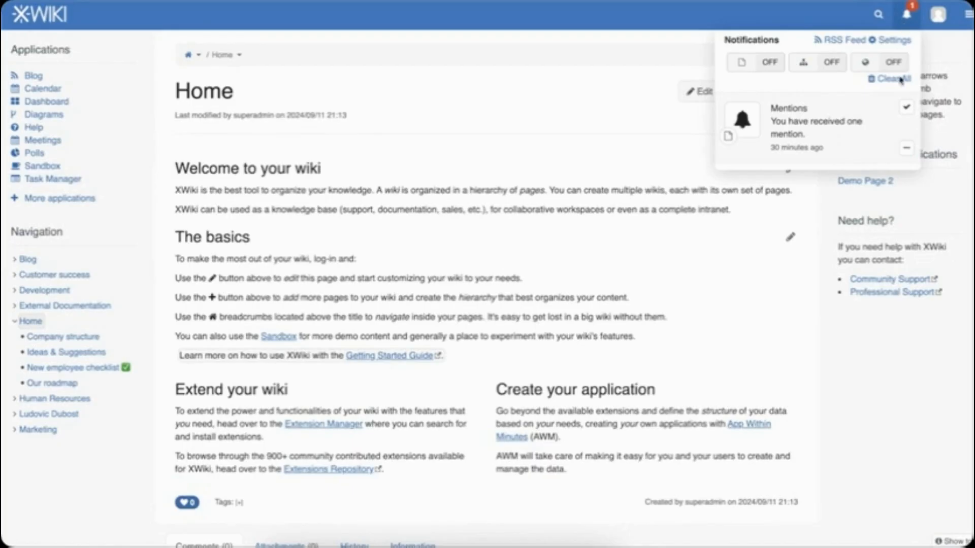
left_click(906, 148)
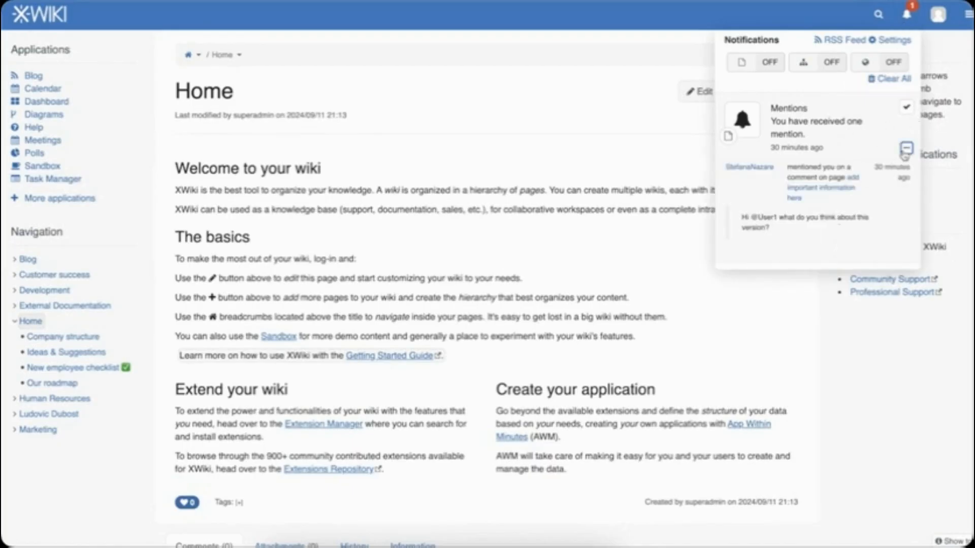
left_click(847, 184)
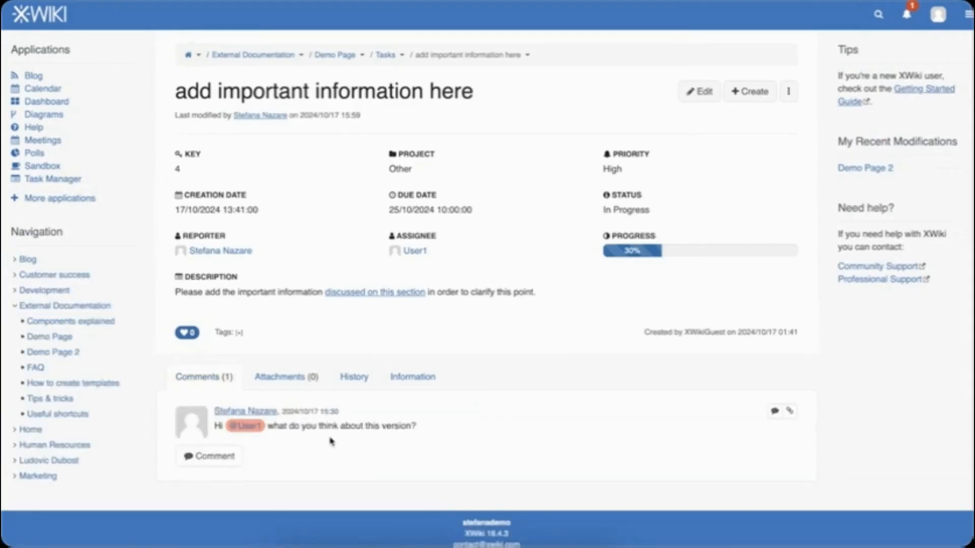
Add the comment "sounds good!" to the task page
left_click(224, 456)
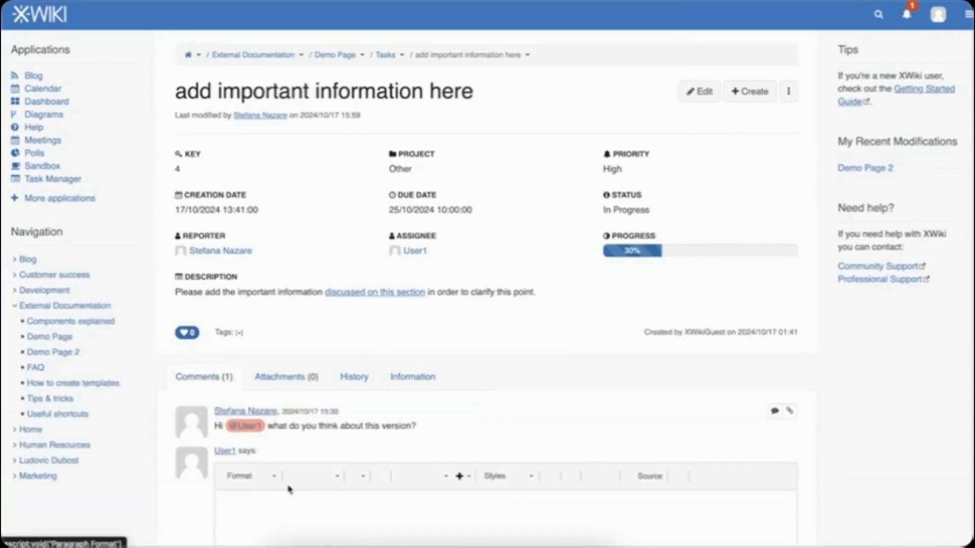
type("sounds good!")
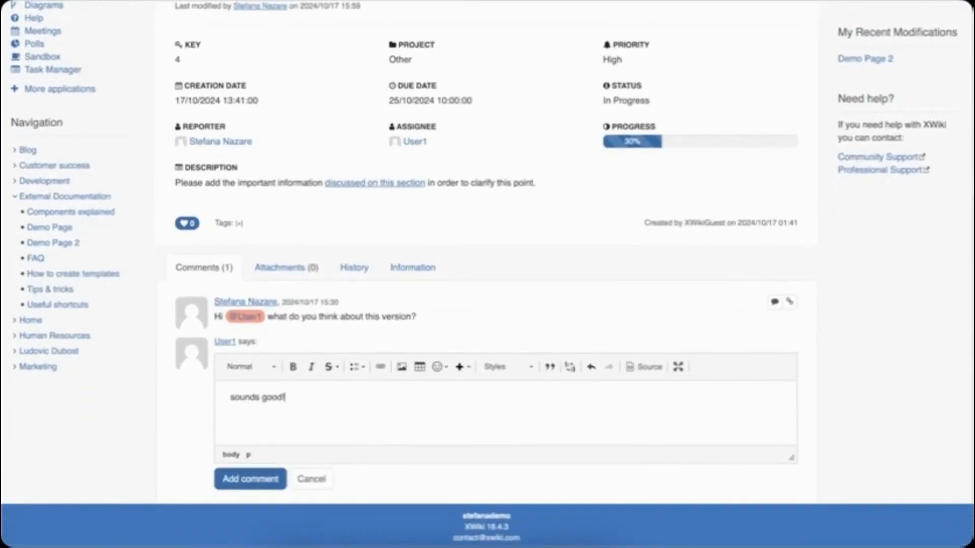
left_click(267, 480)
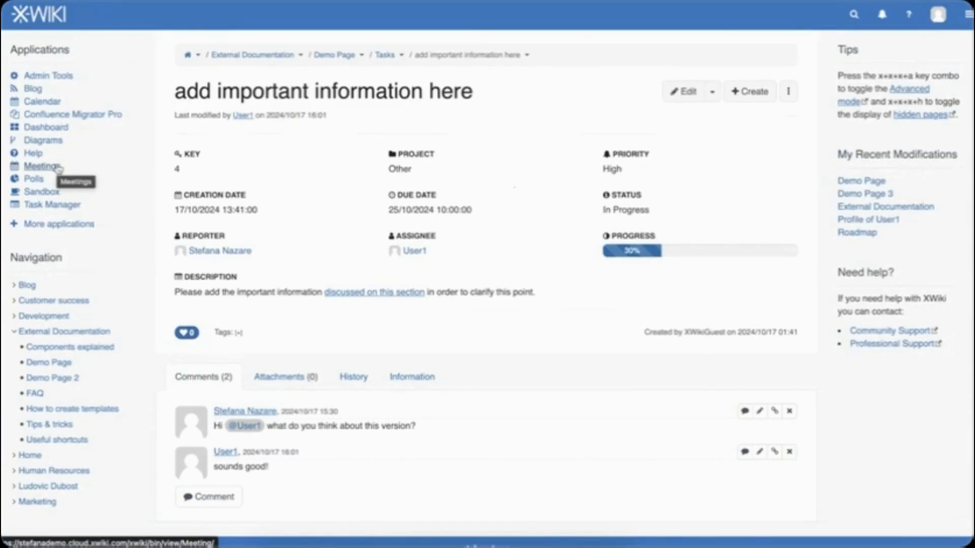
Open the Roadmap meeting from the list of future meetings
left_click(41, 166)
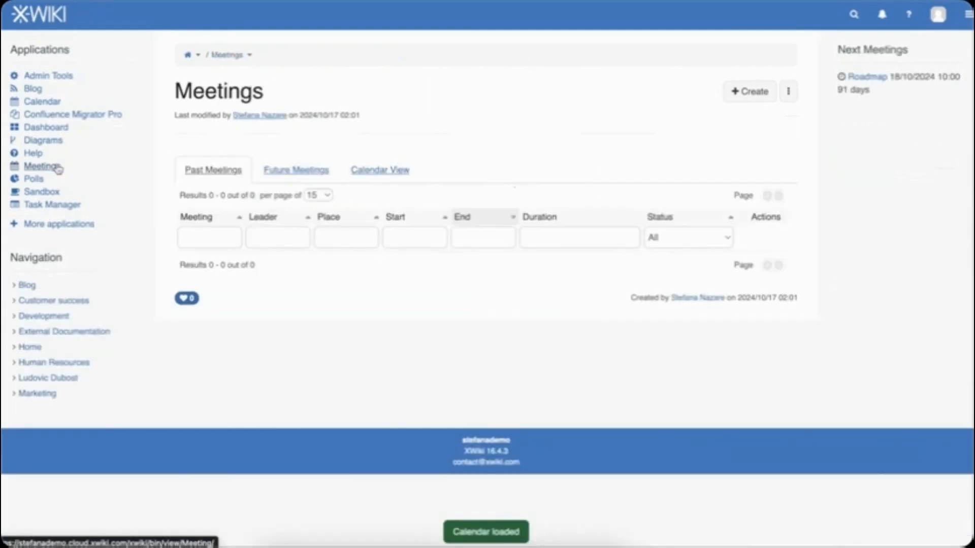
left_click(297, 175)
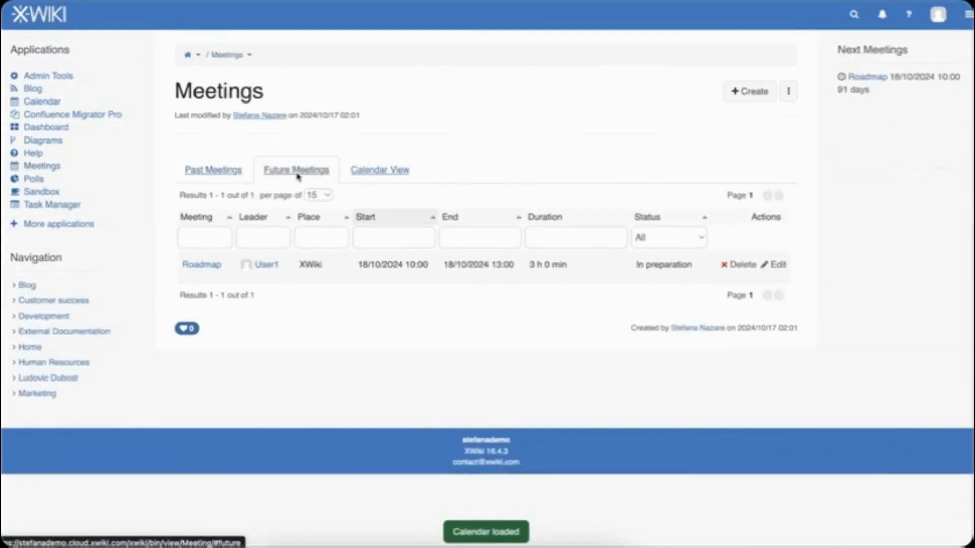
left_click(202, 265)
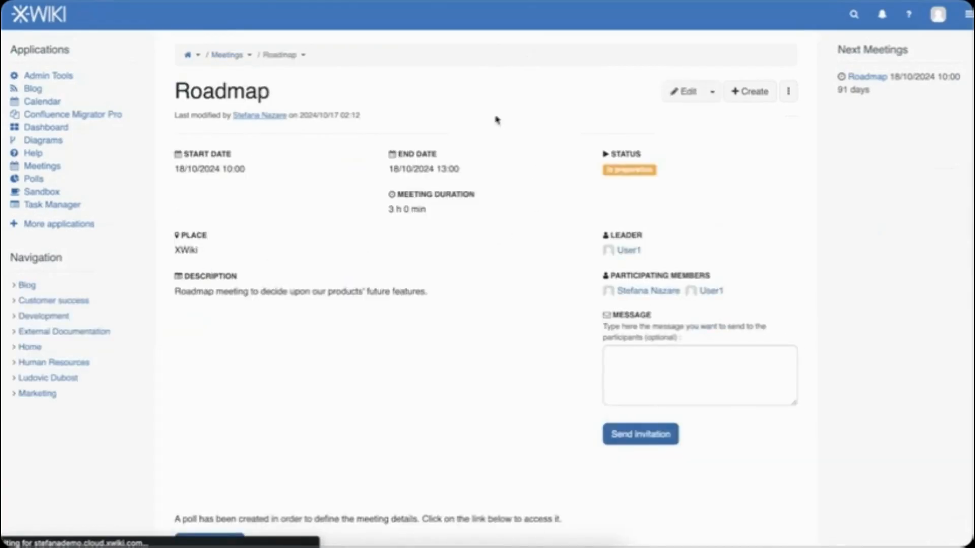
Look over the Roadmap meeting's editable fields and meeting notes, and leave the form without changing anything
left_click(680, 98)
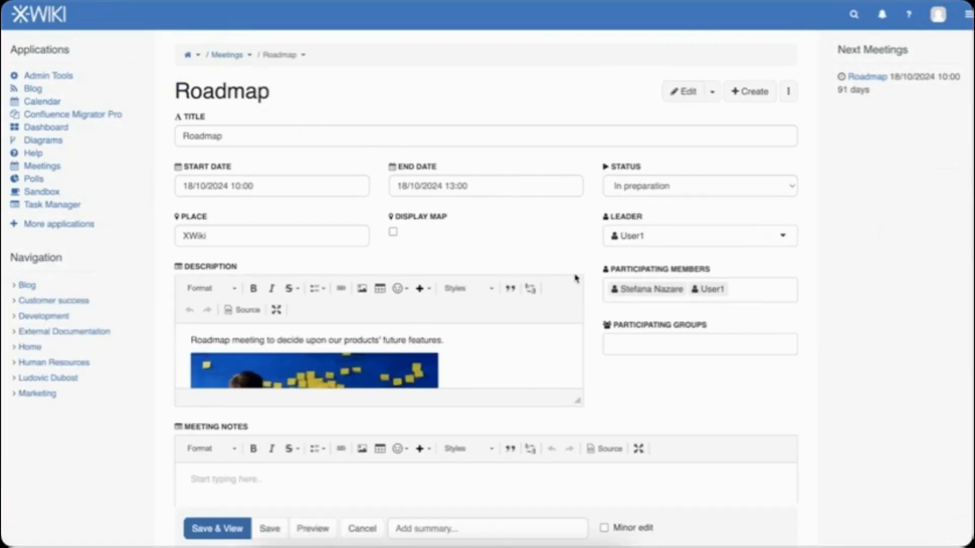
scroll(575, 278, "down", 10)
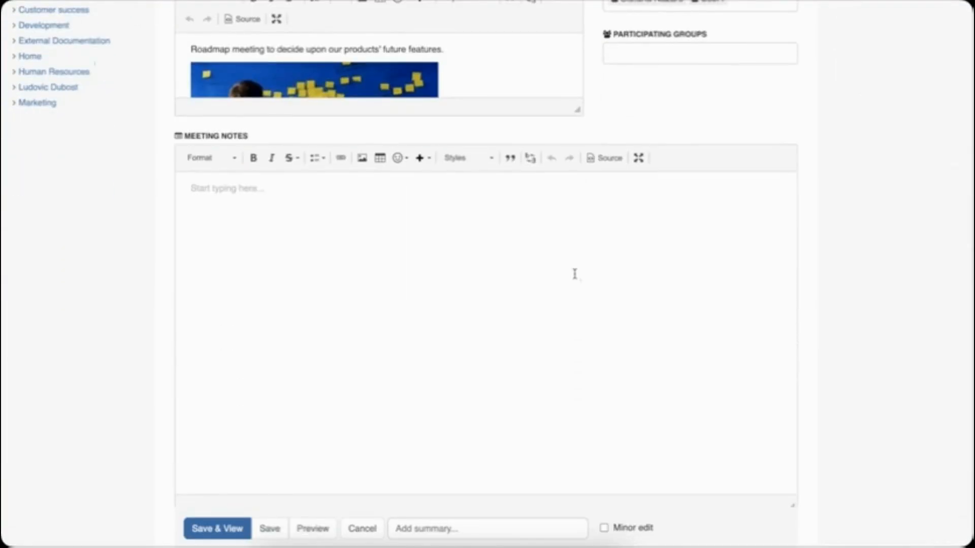
scroll(574, 274, "up", 10)
scroll(576, 278, "left", 5)
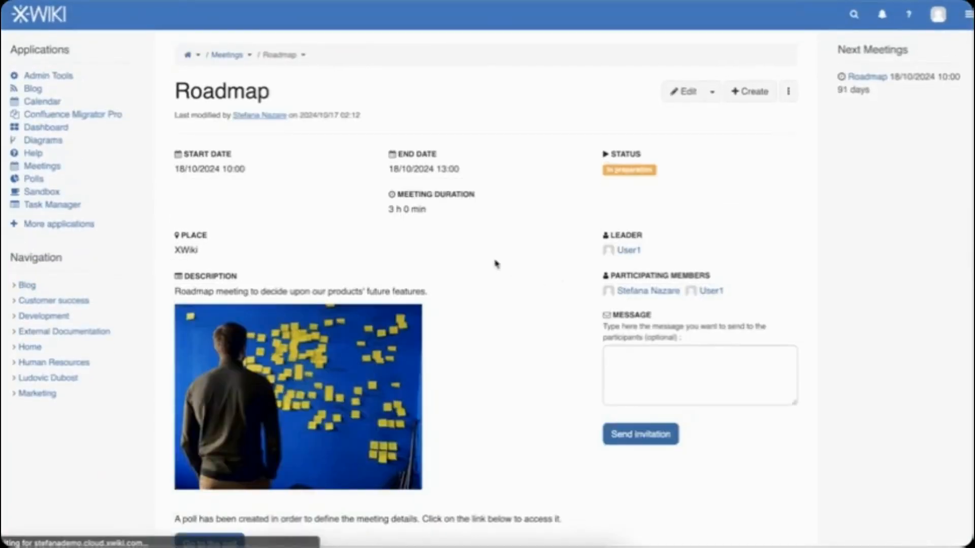
Go to the poll linked at the end of the Roadmap meeting and save the poll form
scroll(420, 333, "down", 5)
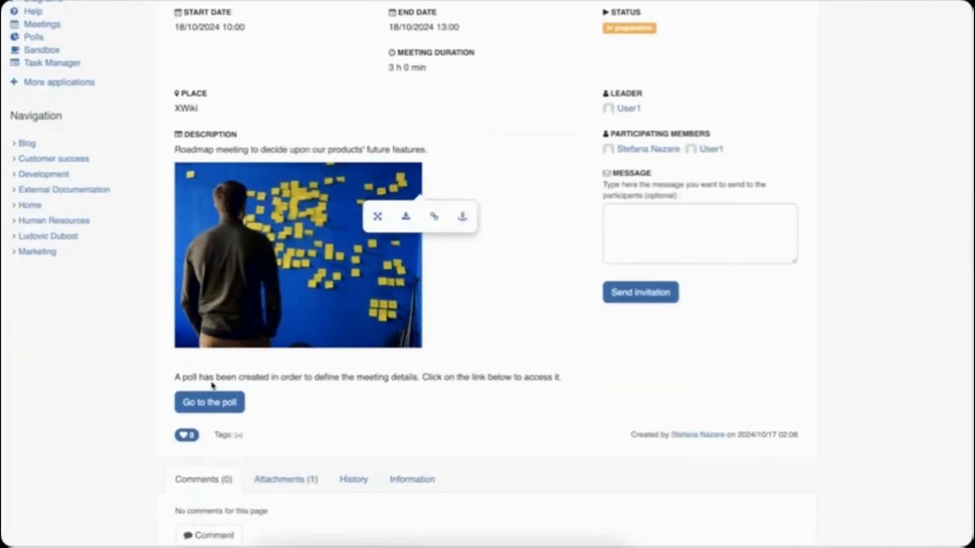
left_click(224, 412)
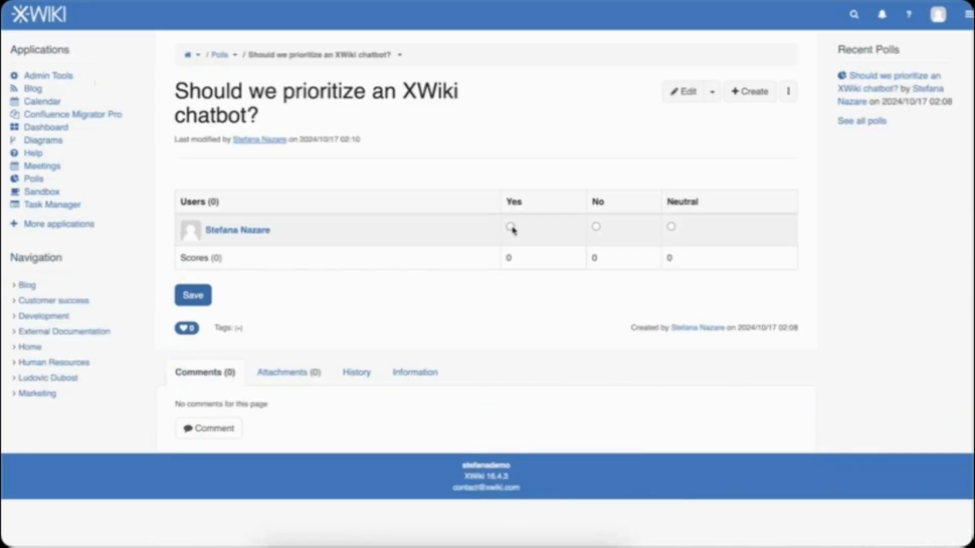
left_click(204, 302)
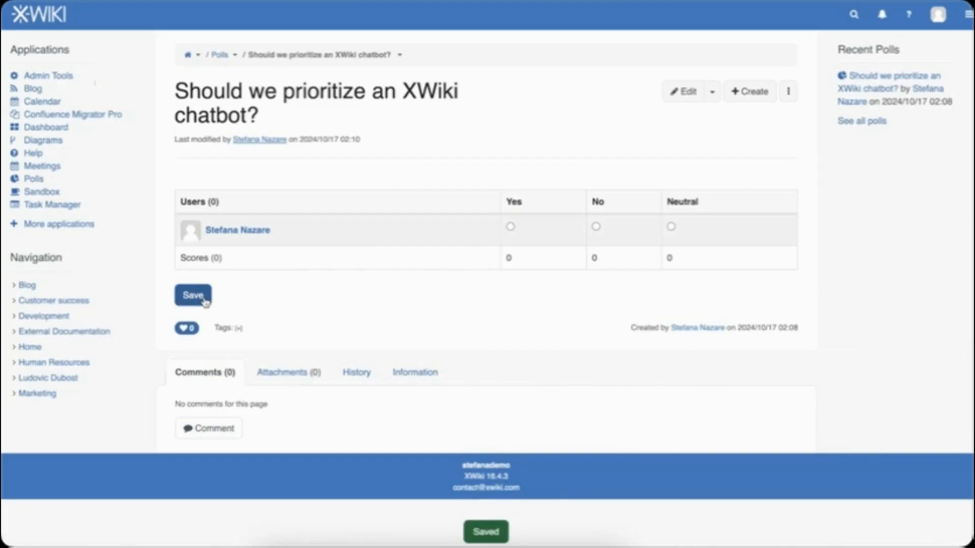
Open DemoDiagram from the Diagrams application for editing and move the "Cras justo odio" list shape slightly down
left_click(55, 145)
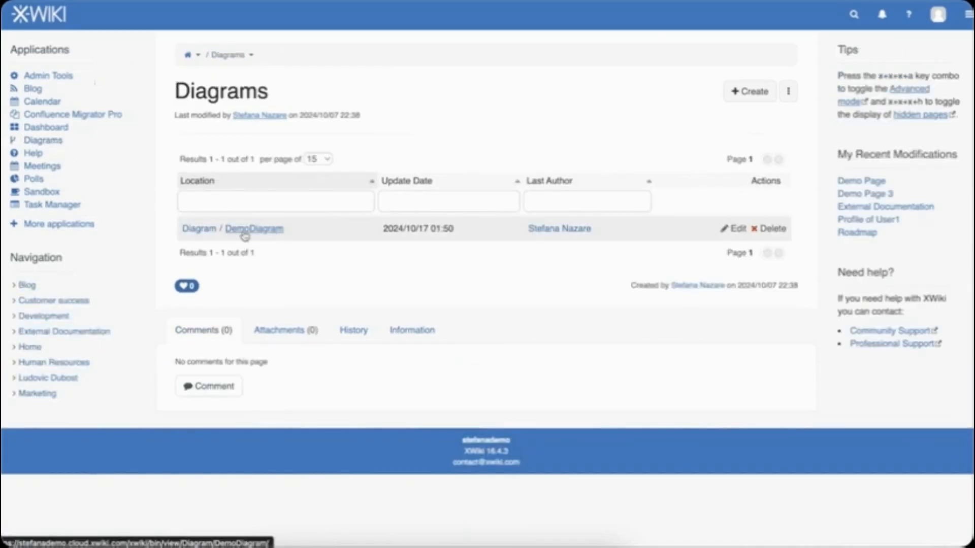
left_click(245, 234)
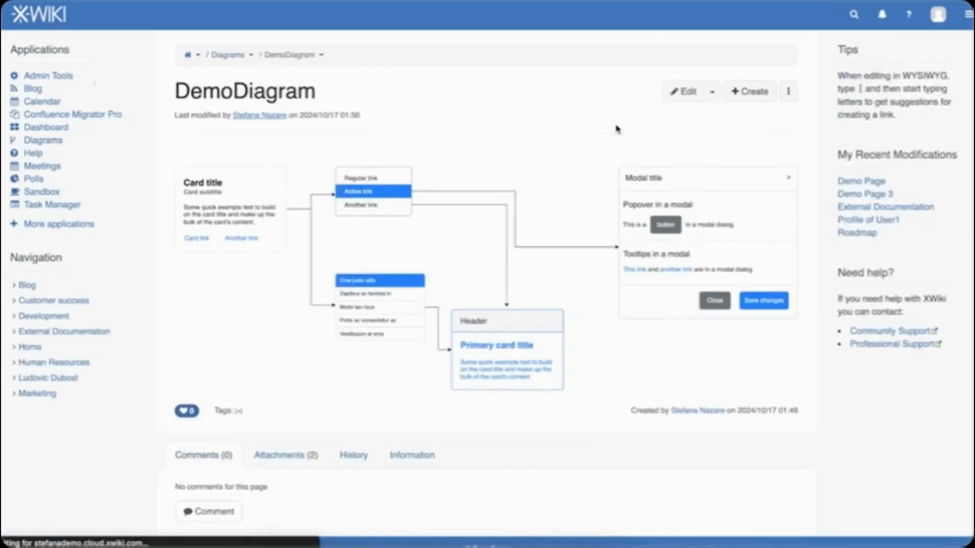
left_click(677, 101)
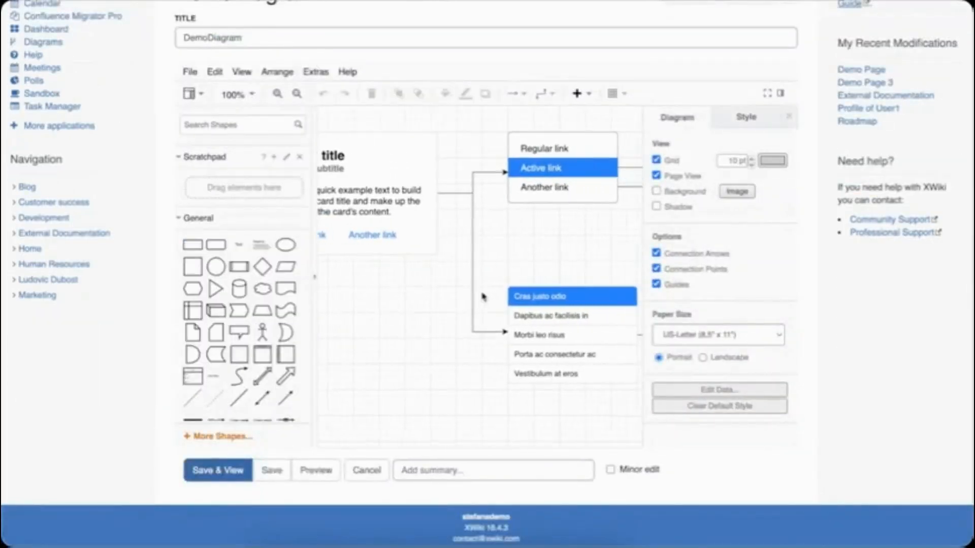
left_click(565, 335)
left_click_drag(566, 335, 566, 361)
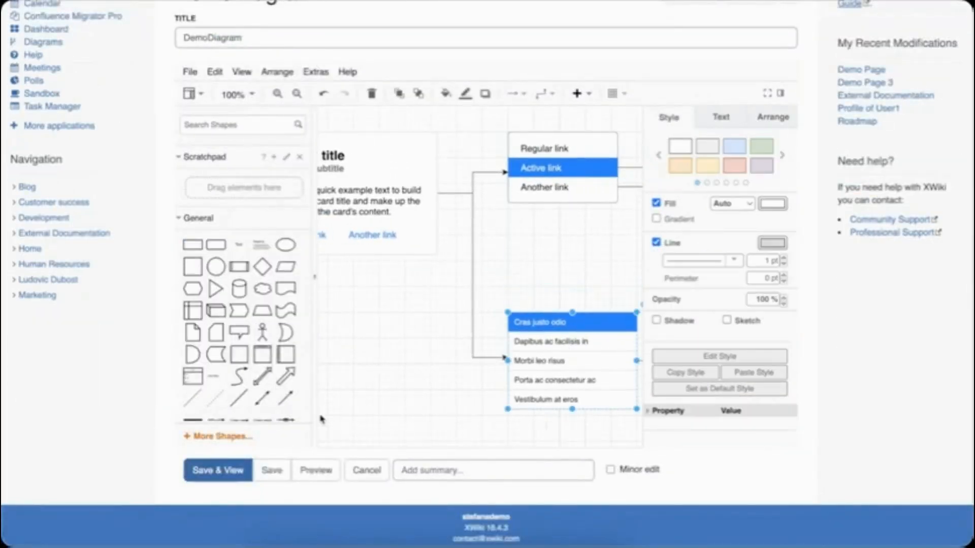
Apply the gray style preset to the "Cras justo odio" list shape, then save the diagram and return to its view
scroll(423, 378, "right", 3)
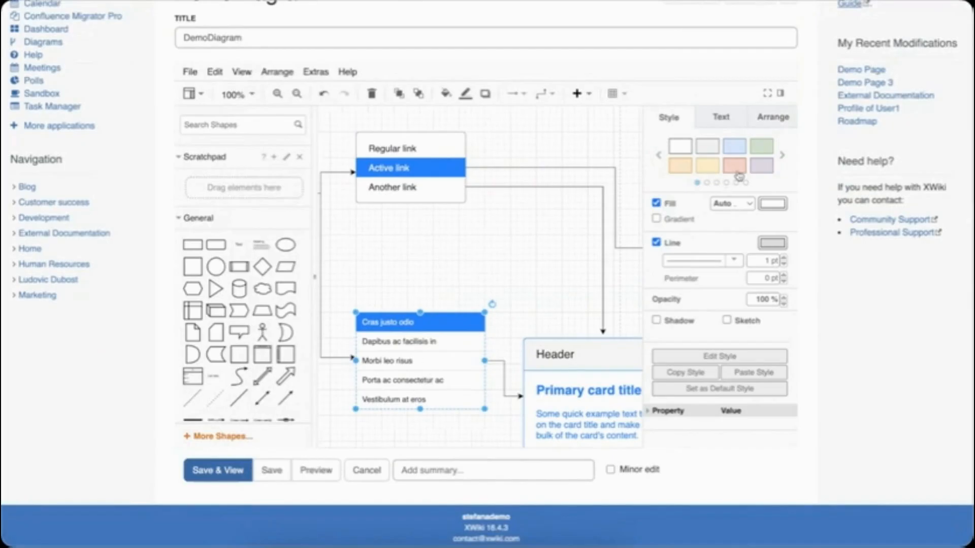
left_click(737, 172)
left_click(712, 156)
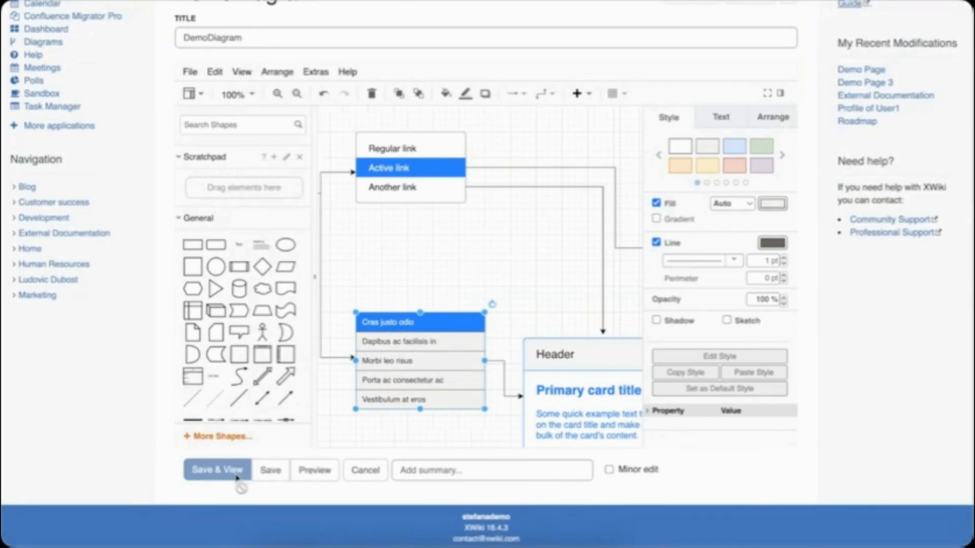
left_click(204, 475)
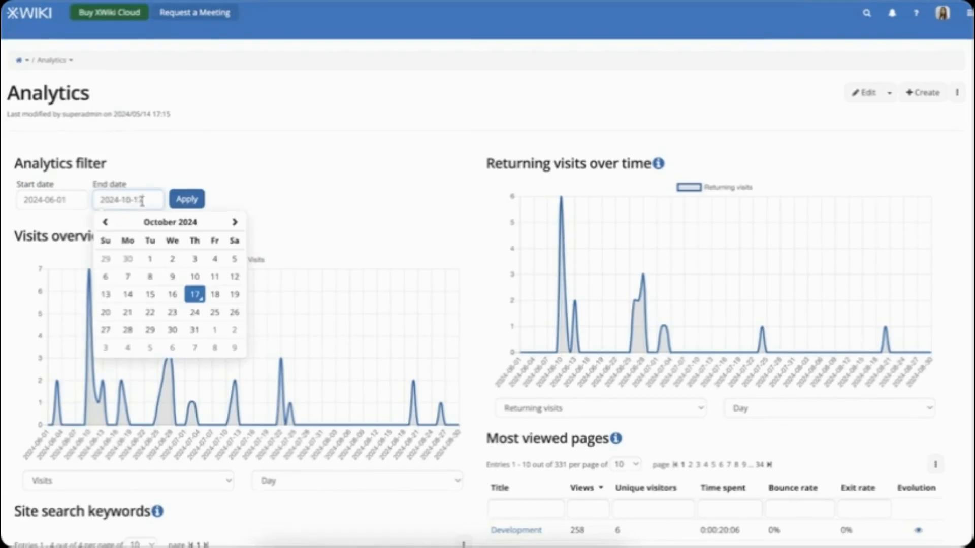
Set the end date of the Analytics filter to 2024-07-31
left_click(105, 222)
left_click(105, 222)
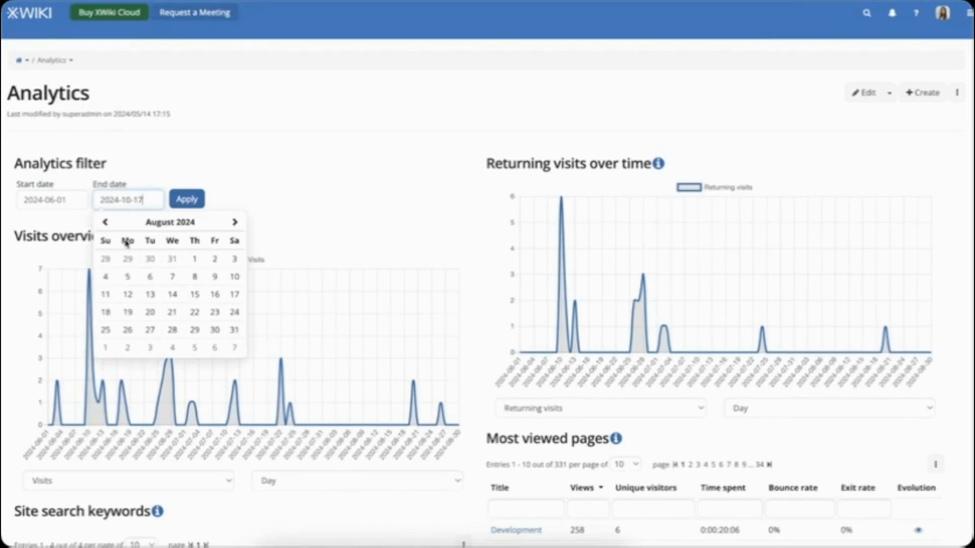
left_click(105, 222)
left_click(172, 330)
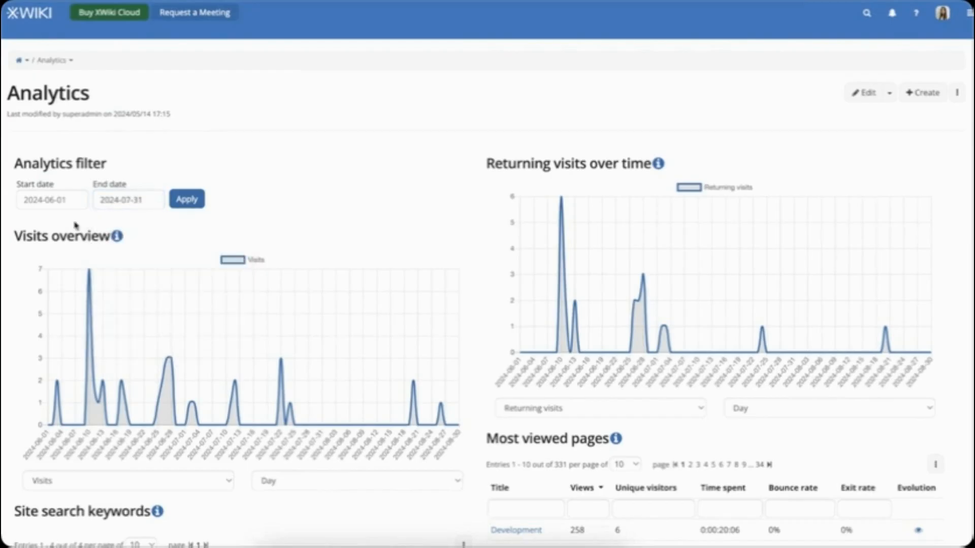
Set the start date of the Analytics filter to 2024-06-01 and apply the filter
left_click(65, 199)
left_click(29, 222)
left_click(28, 222)
left_click(29, 221)
left_click(29, 222)
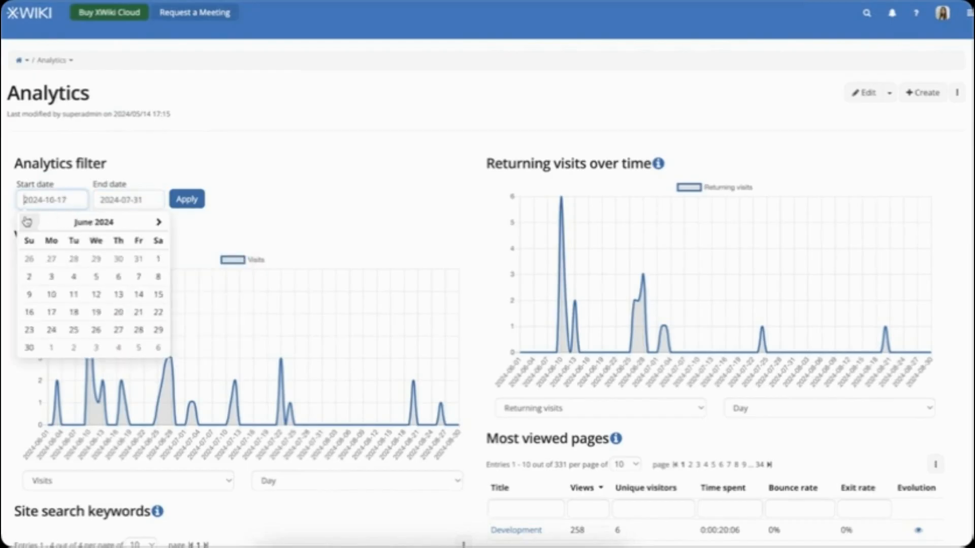
left_click(159, 259)
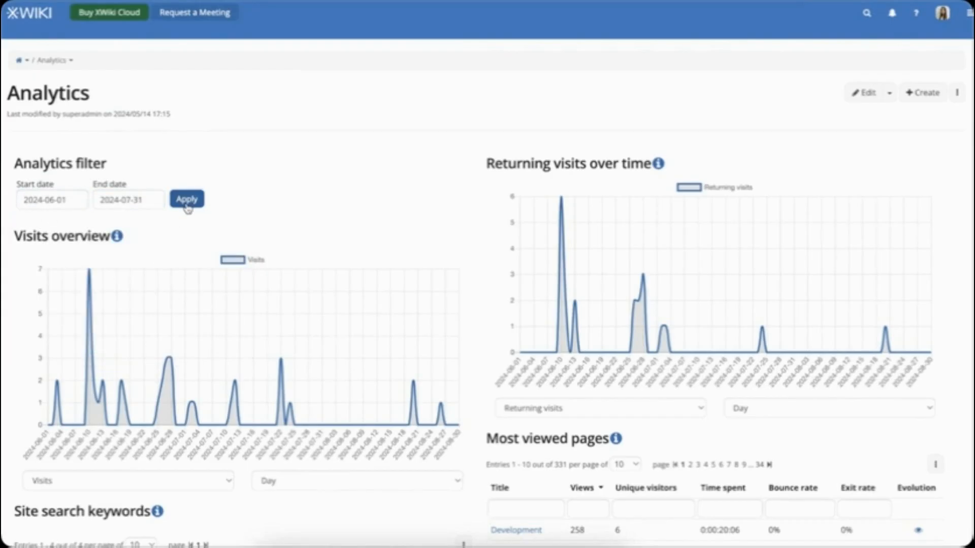
left_click(187, 203)
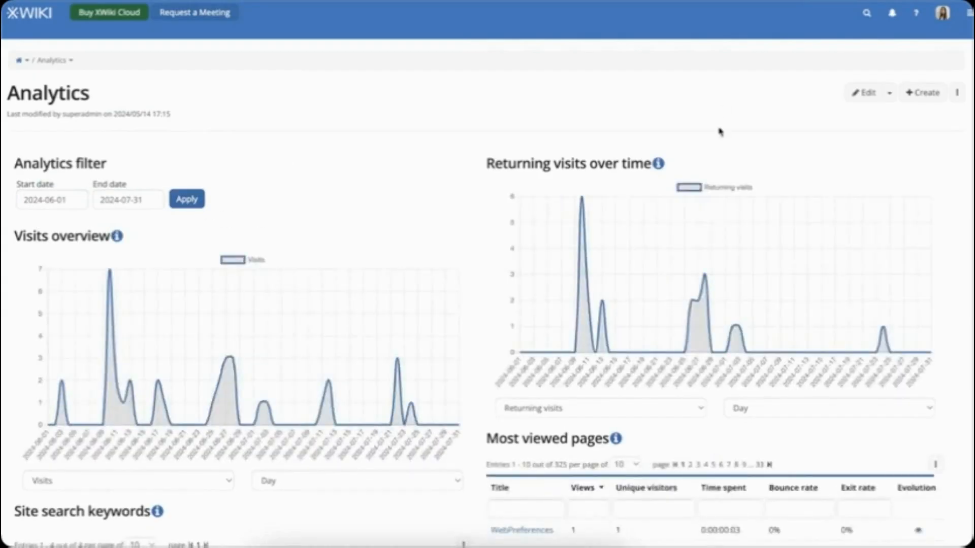
Look through the filtered analytics tables for entry pages, exit pages, countries and browsers
scroll(718, 131, "down", 6)
scroll(720, 132, "down", 5)
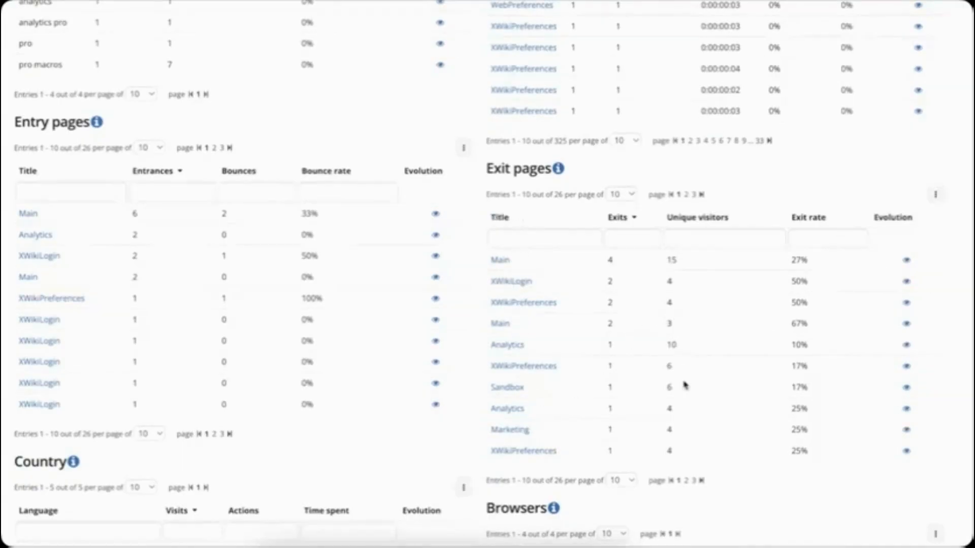
scroll(683, 384, "up", 2)
scroll(684, 384, "down", 9)
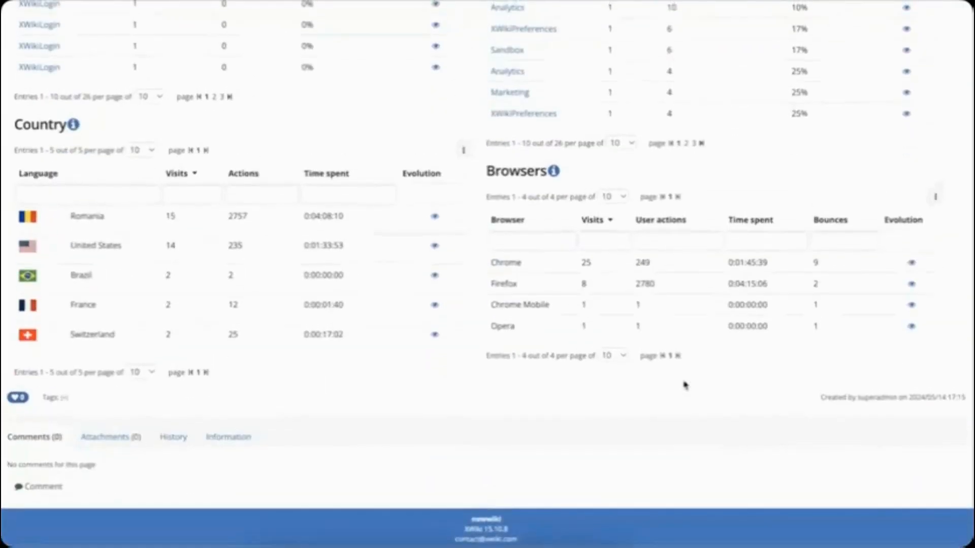
scroll(683, 384, "up", 15)
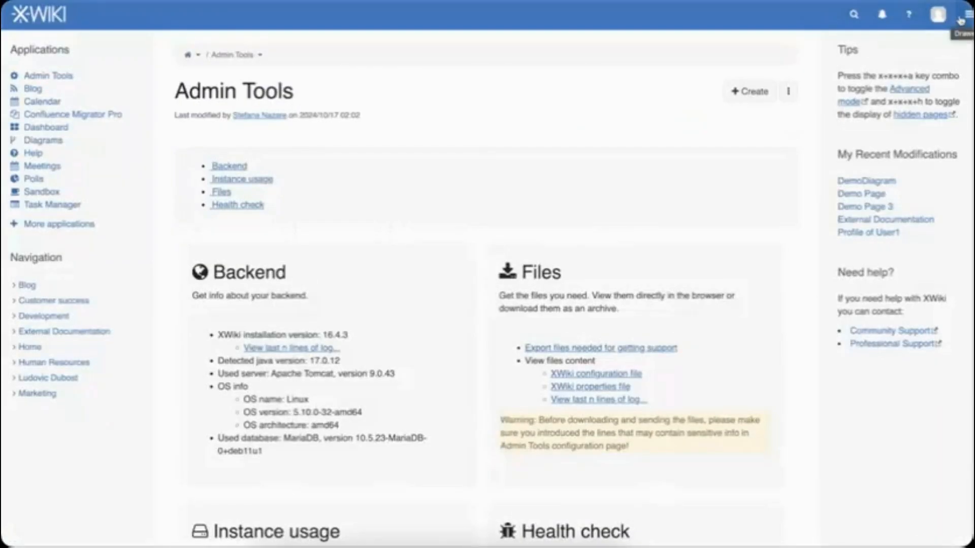
Open the wiki's global administration and go to the Groups settings under Users & Rights
left_click(961, 21)
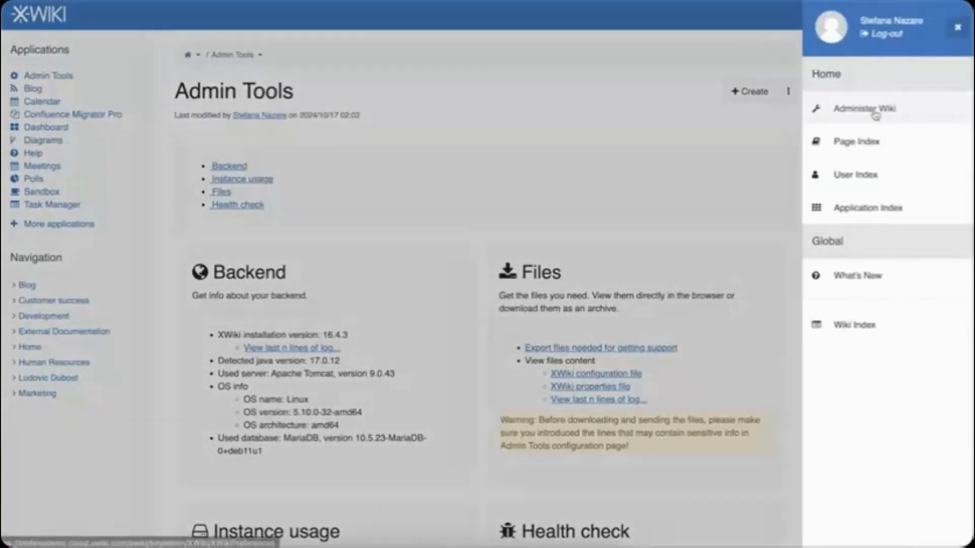
left_click(875, 113)
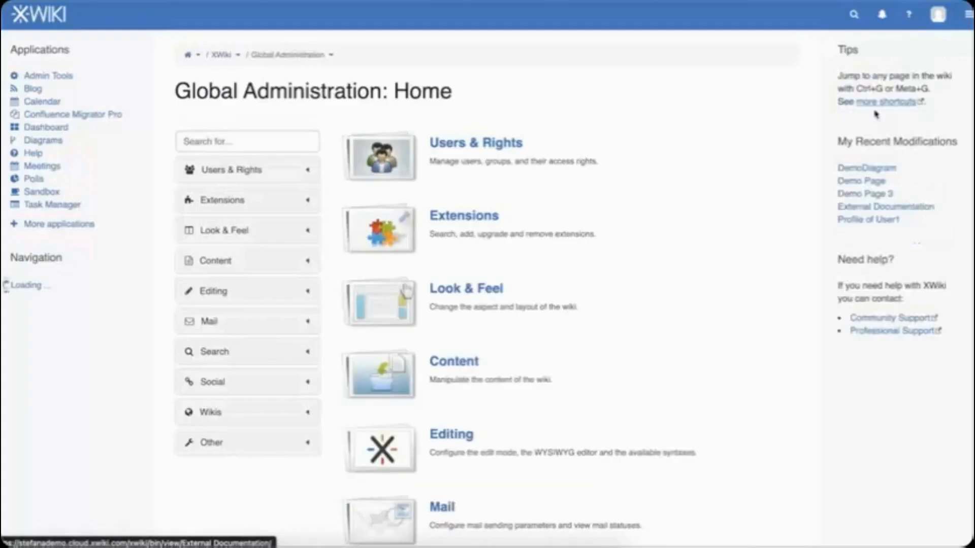
left_click(289, 170)
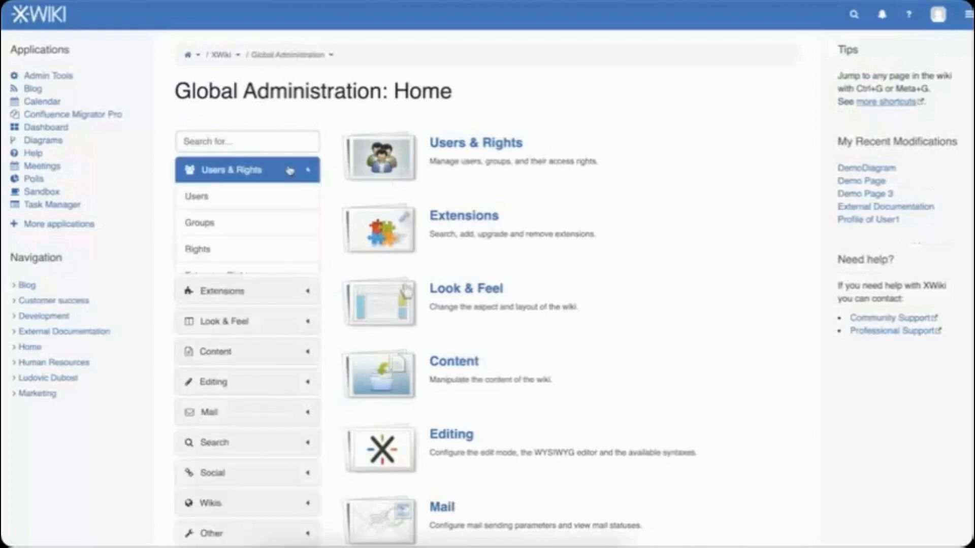
left_click(279, 225)
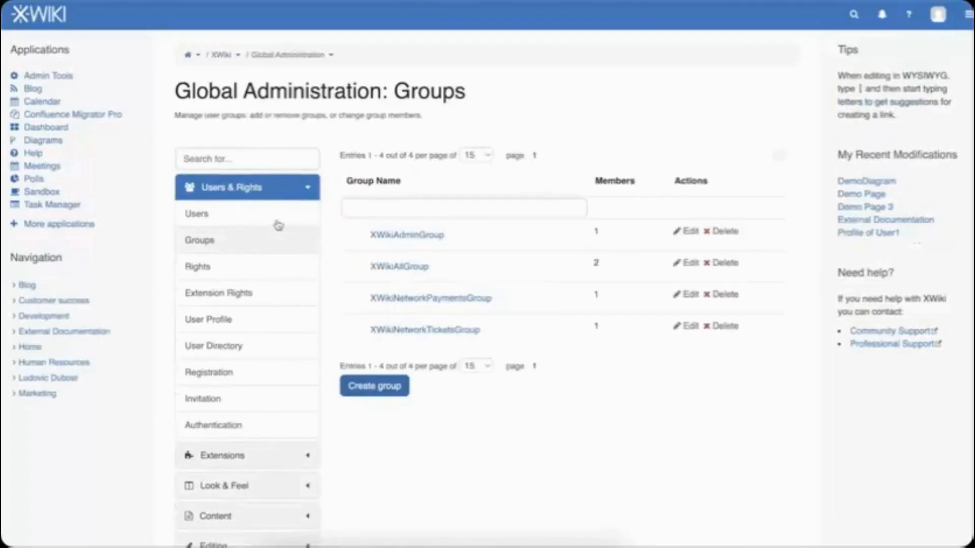
Examine the global group rights and the authentication security settings
scroll(286, 331, "down", 3)
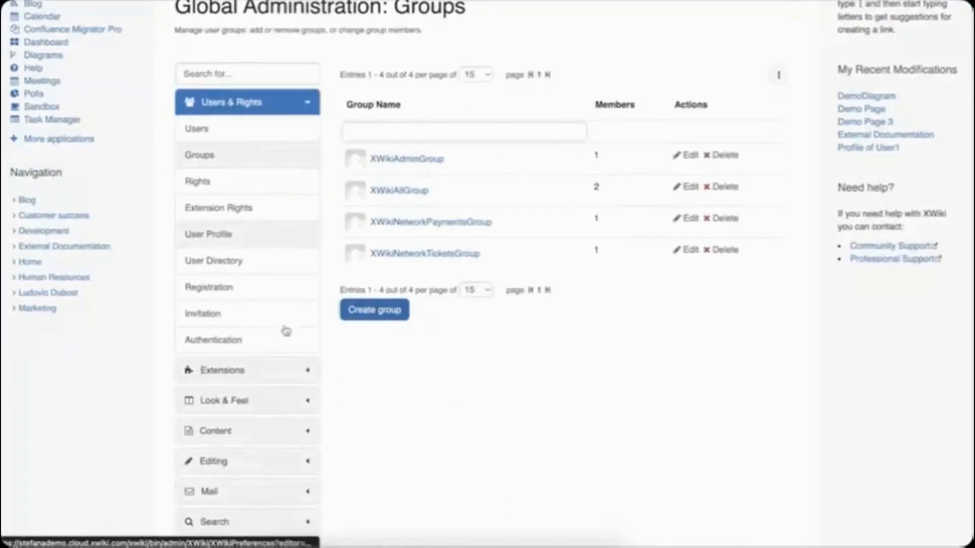
left_click(282, 193)
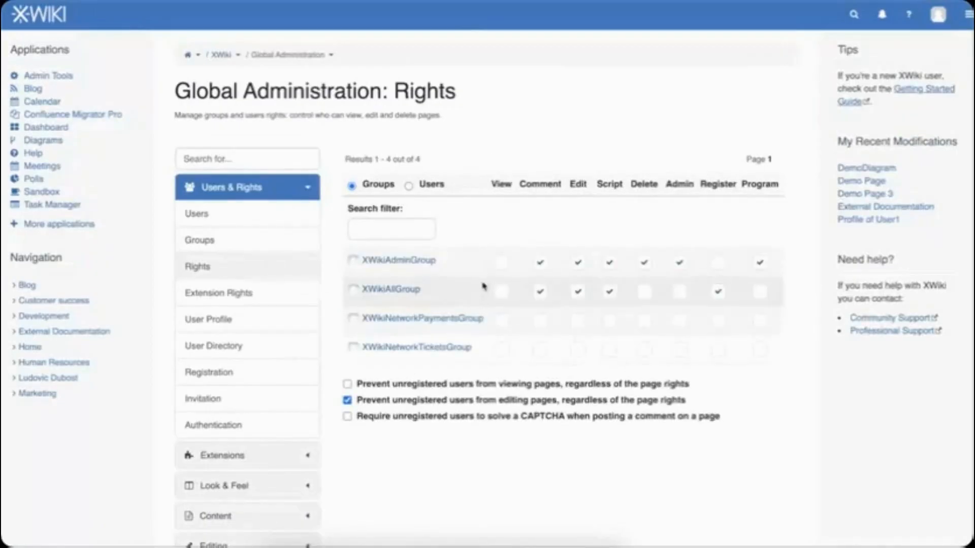
scroll(281, 351, "down", 3)
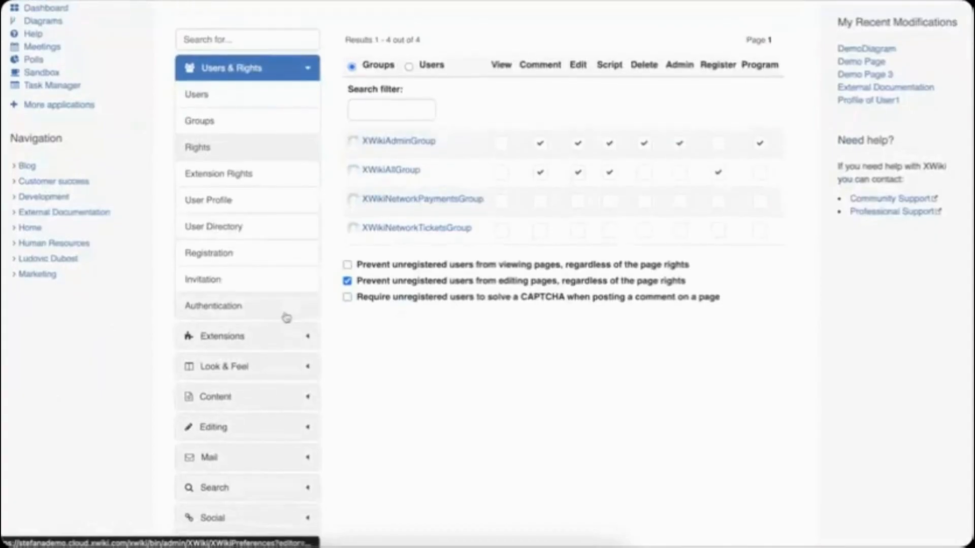
left_click(286, 317)
scroll(508, 430, "down", 4)
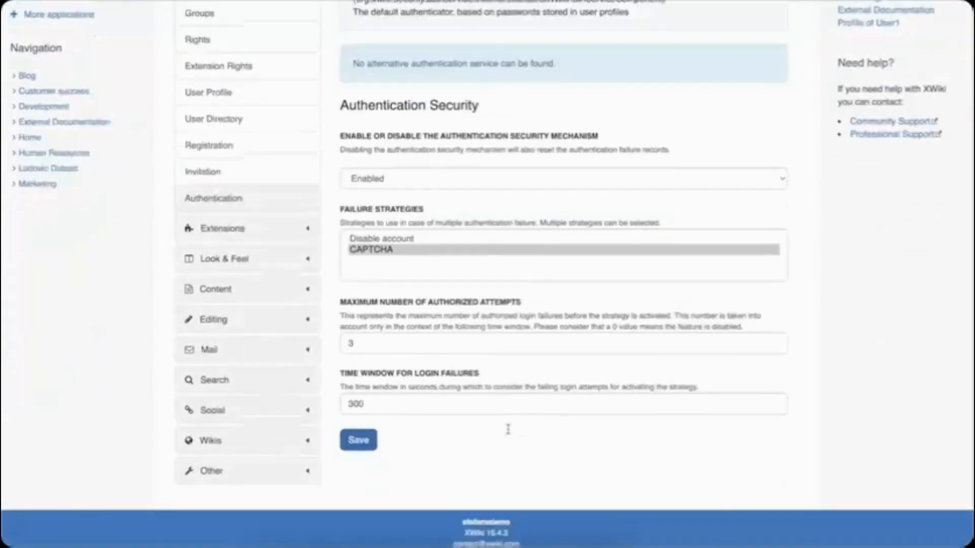
scroll(507, 430, "up", 1)
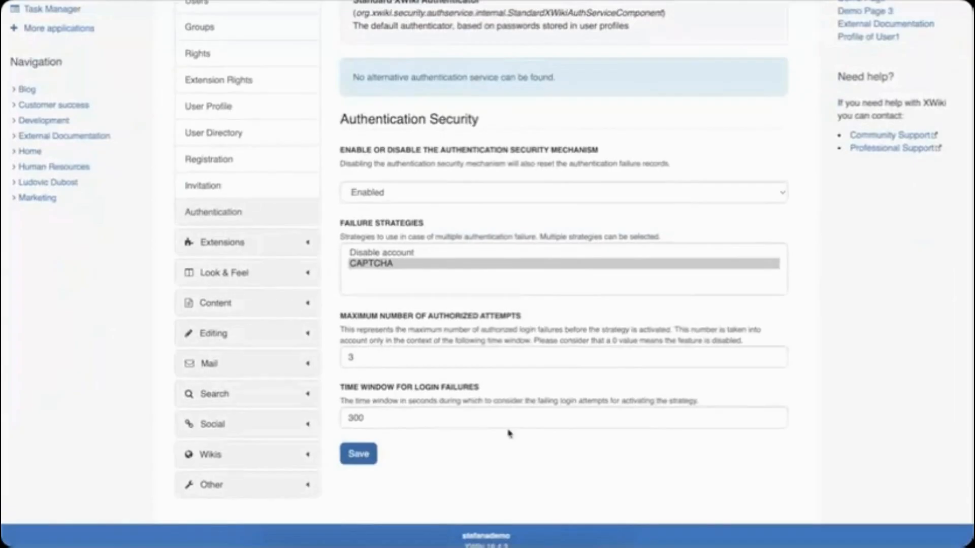
Search the available extensions in the global administration for "jira"
left_click(290, 243)
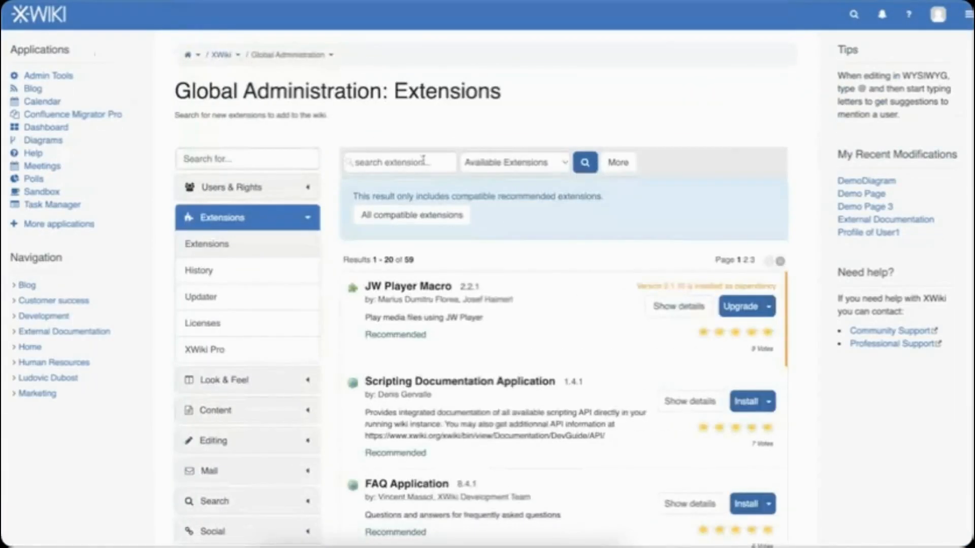
left_click(422, 166)
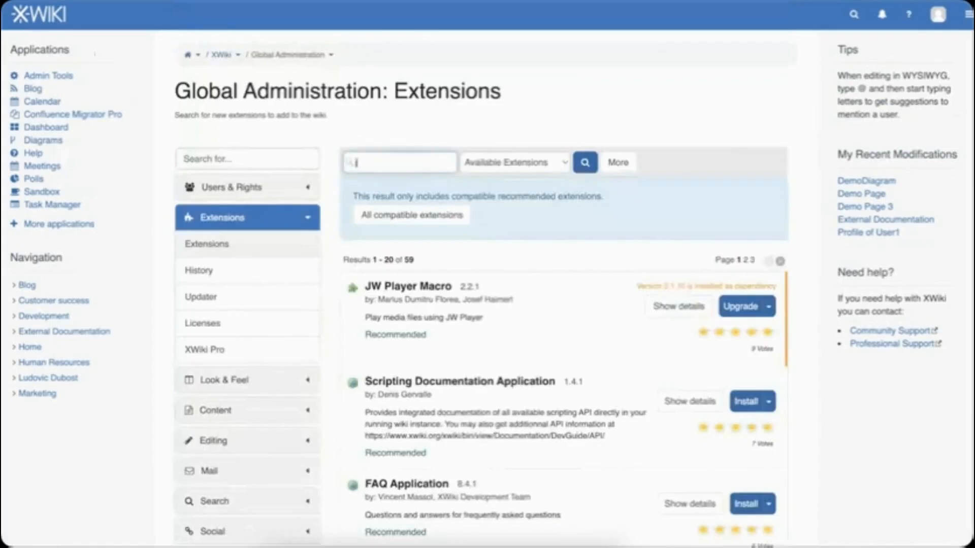
left_click(585, 162)
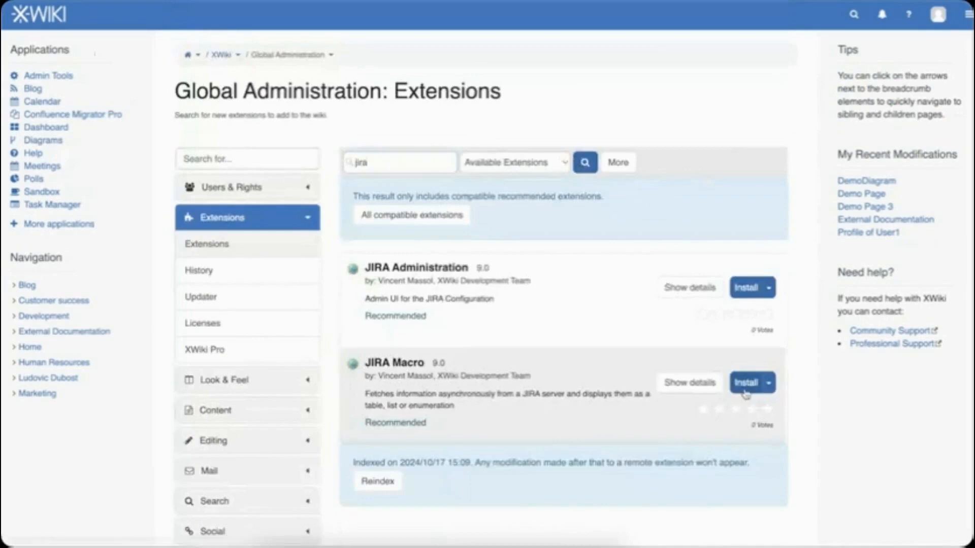
Look over the page layout options and the panel list in the Look & Feel Panels settings
scroll(270, 391, "down", 3)
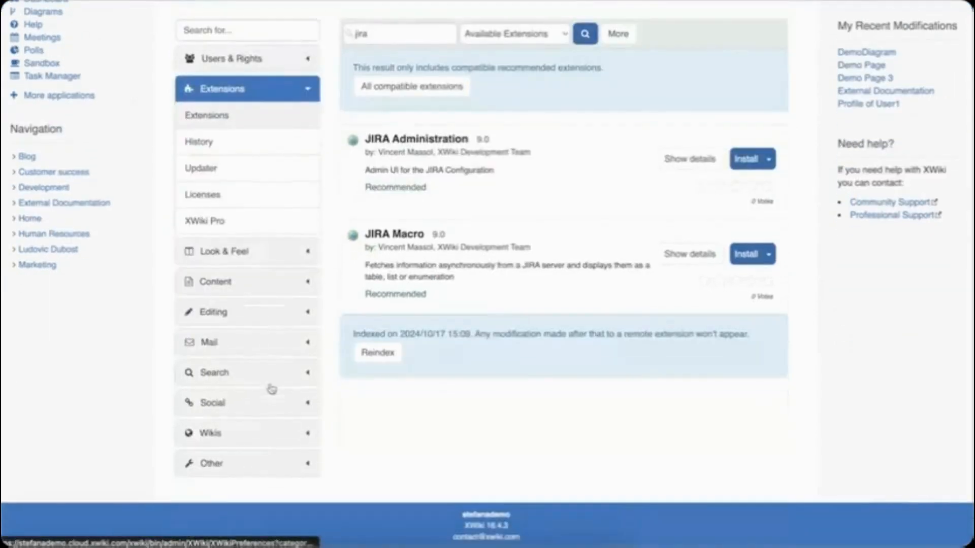
left_click(278, 259)
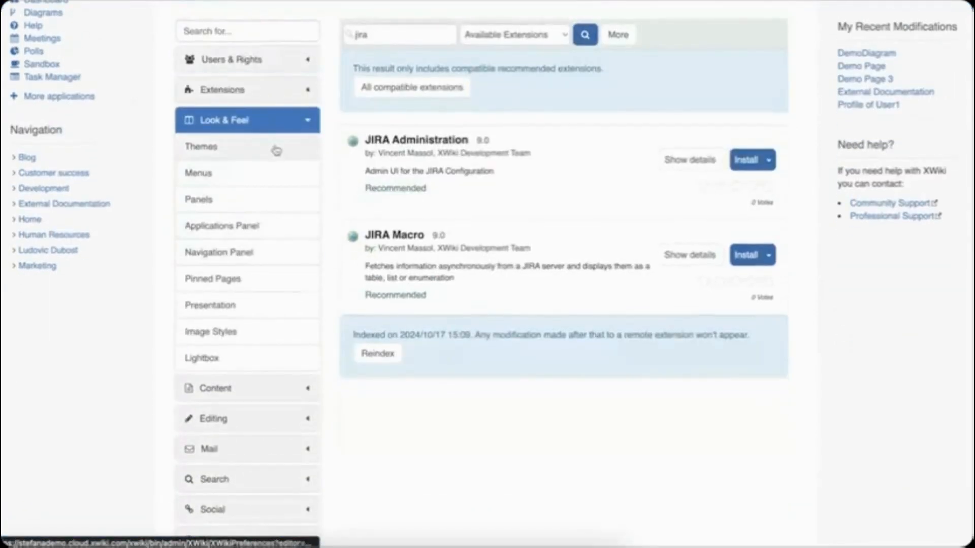
left_click(268, 207)
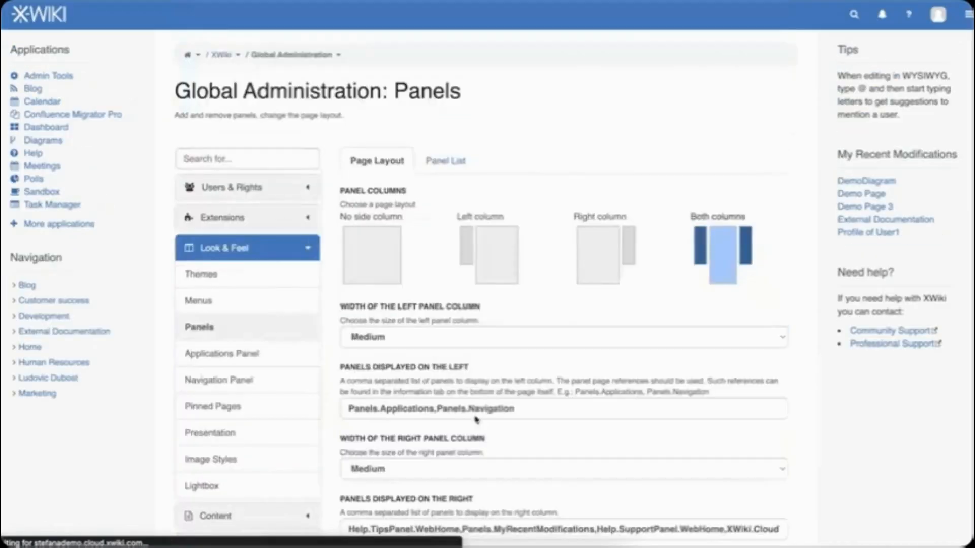
scroll(474, 414, "down", 3)
scroll(475, 414, "up", 2)
scroll(475, 414, "up", 2)
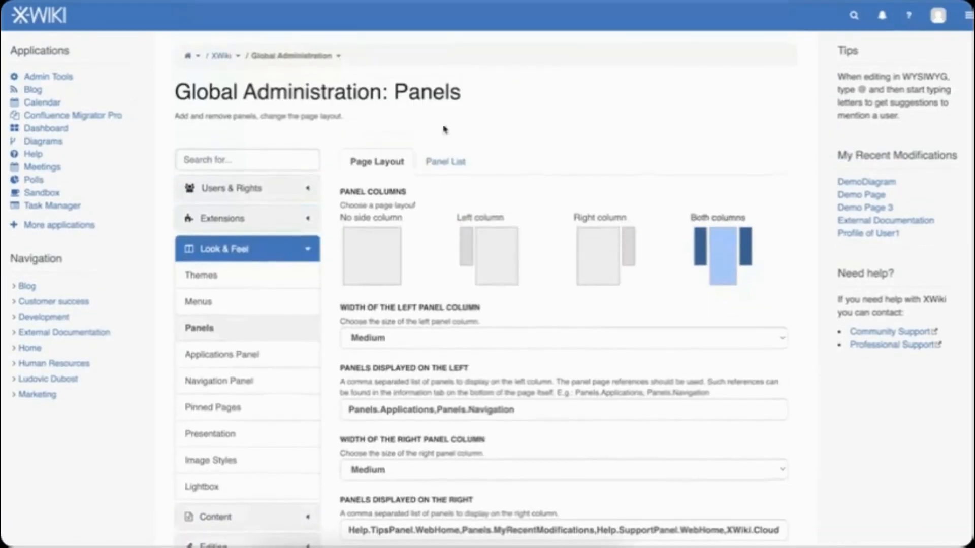
left_click(443, 161)
scroll(315, 383, "down", 2)
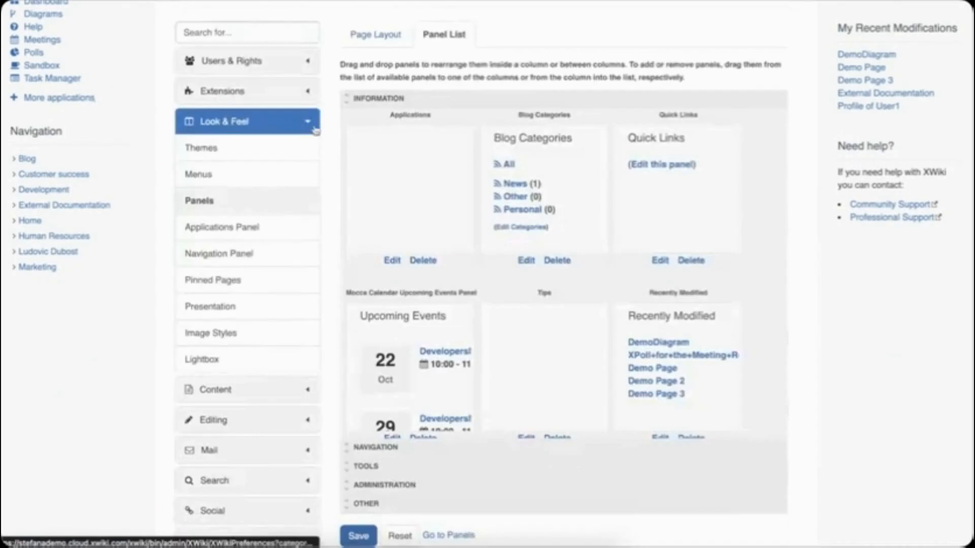
Look over the Themes settings and the Content and Social administration categories, then leave for the wiki's home page
left_click(291, 145)
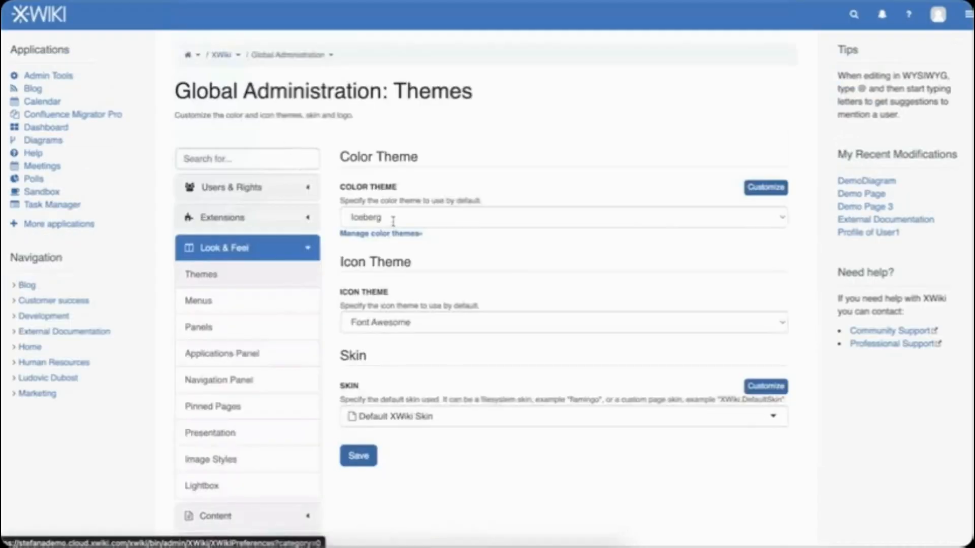
scroll(242, 361, "down", 3)
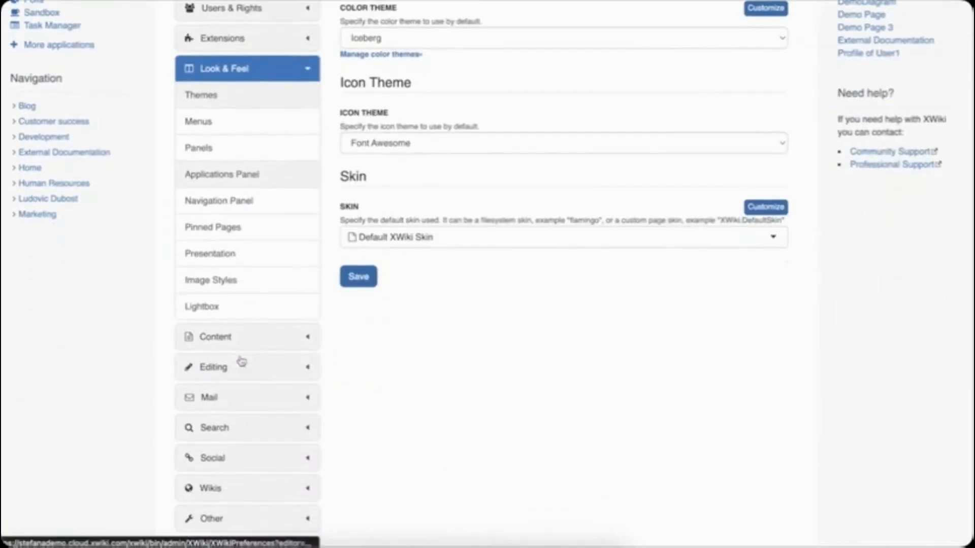
left_click(248, 338)
scroll(248, 342, "down", 2)
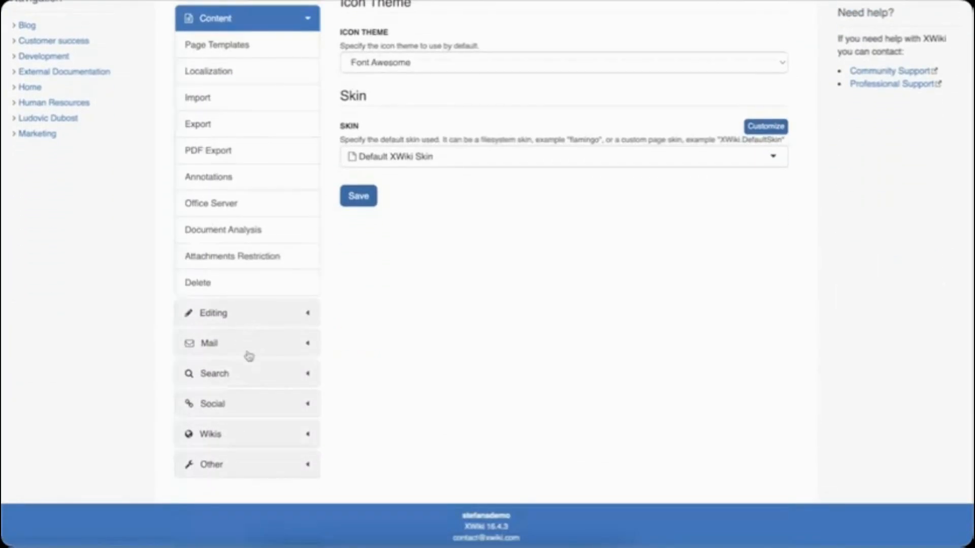
left_click(244, 407)
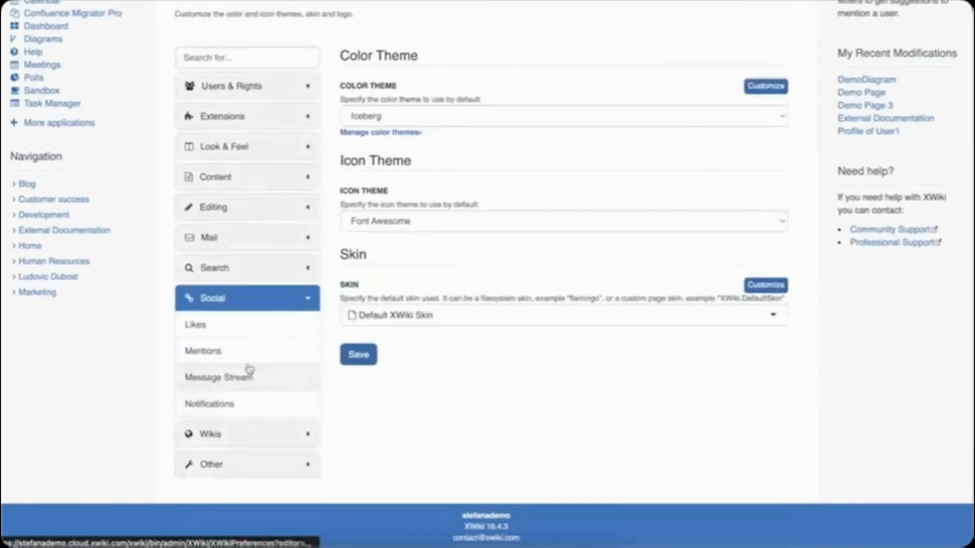
scroll(255, 329, "up", 2)
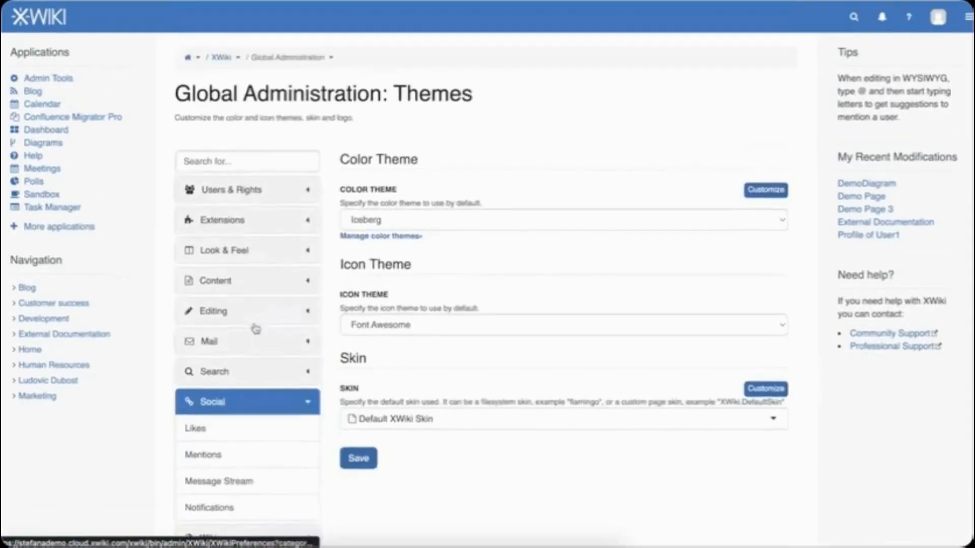
left_click(48, 19)
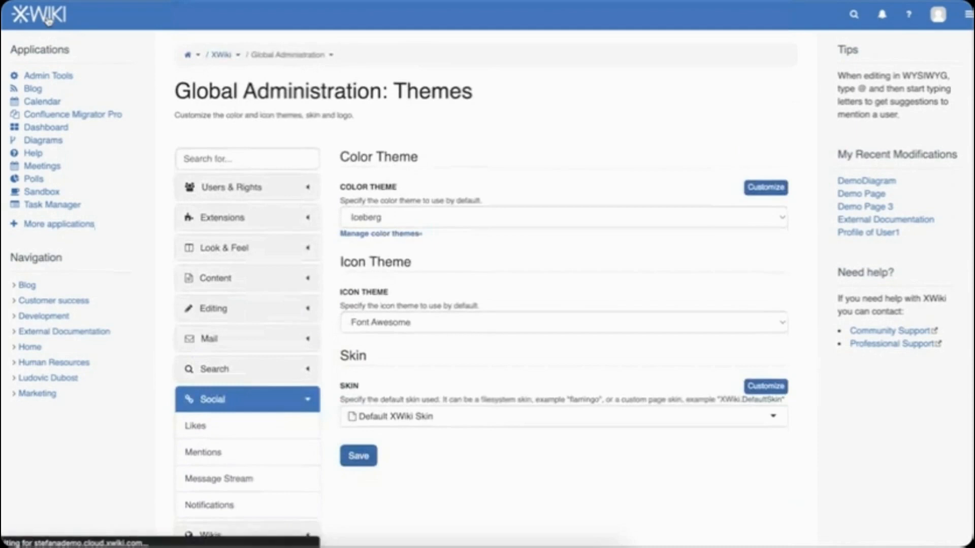